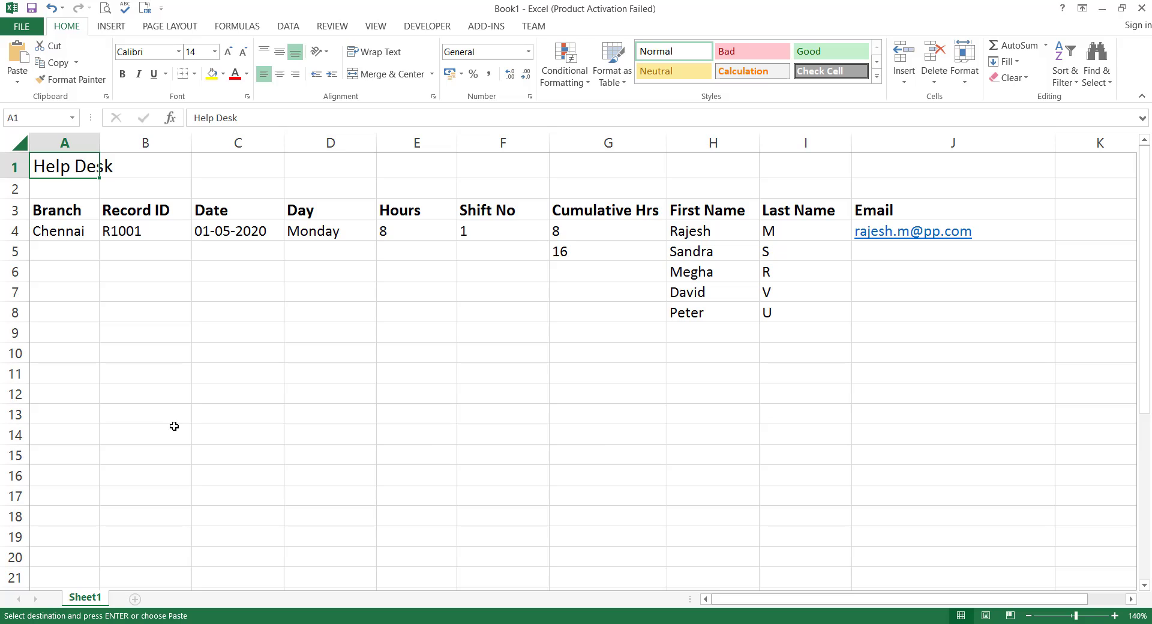
# Fill the Branch value Chennai from A4 down through row 17.
pyautogui.click(71, 234)
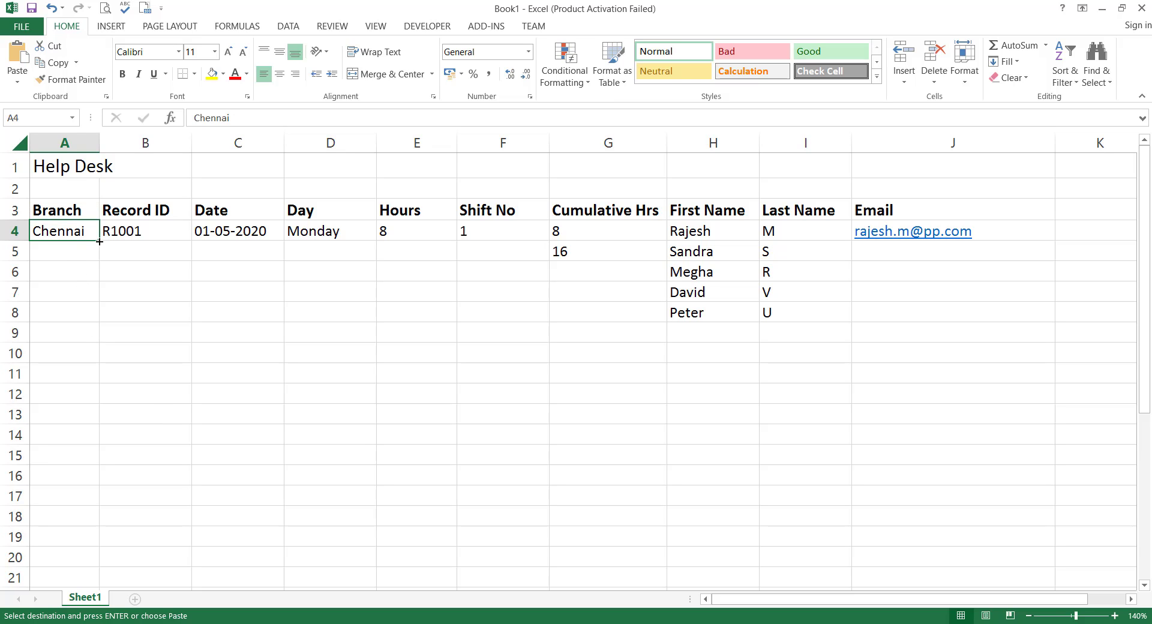
pyautogui.moveTo(99, 241); pyautogui.dragTo(88, 510)
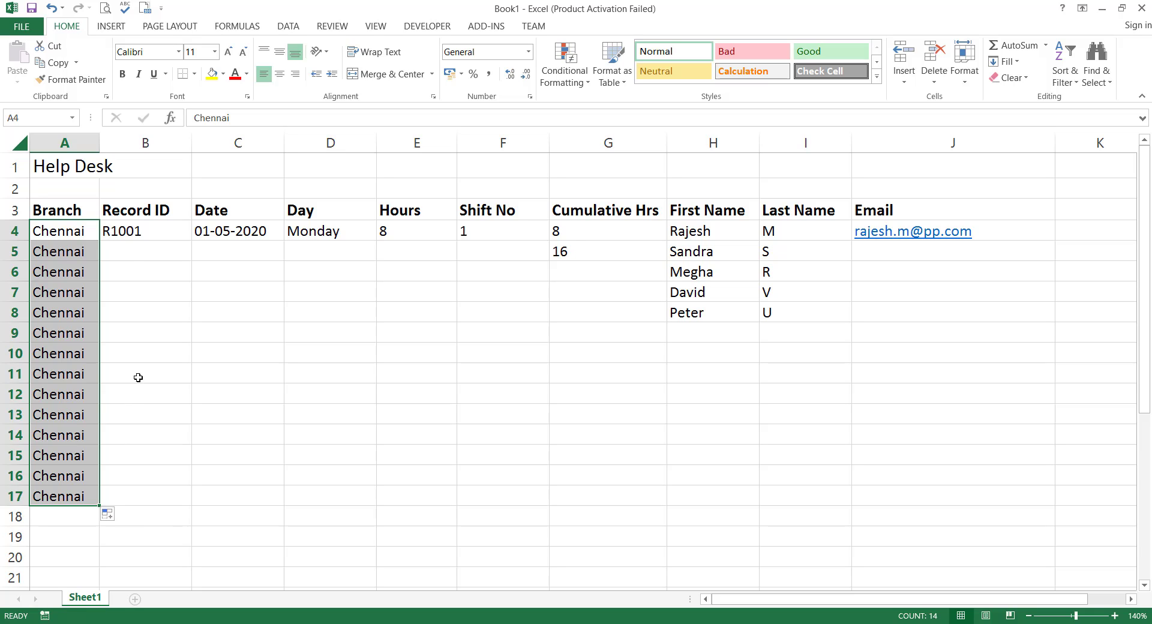
# Fill the Record ID and Date columns as series from row 4 down through row 17.
pyautogui.click(124, 235)
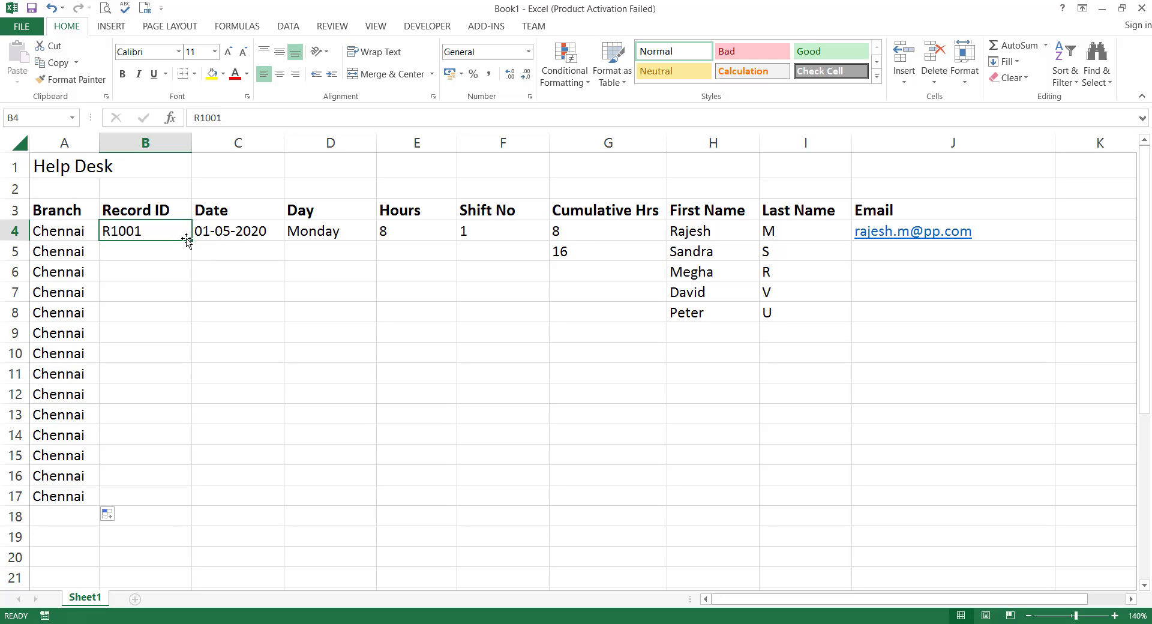
pyautogui.moveTo(191, 240); pyautogui.dragTo(195, 499)
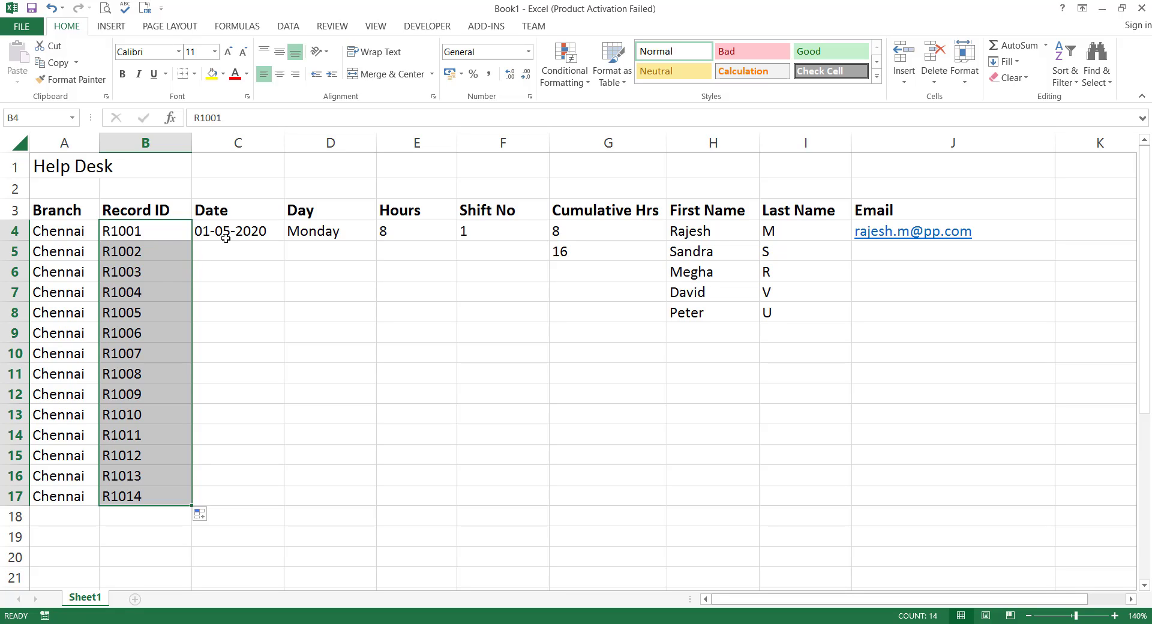
pyautogui.click(209, 230)
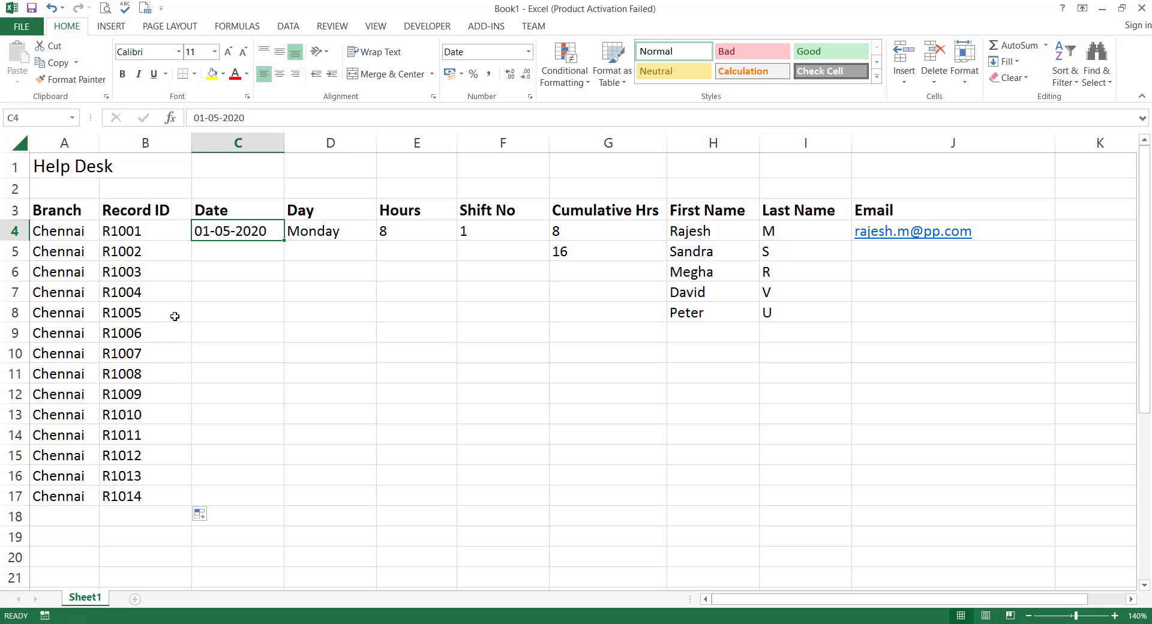
pyautogui.doubleClick(283, 242)
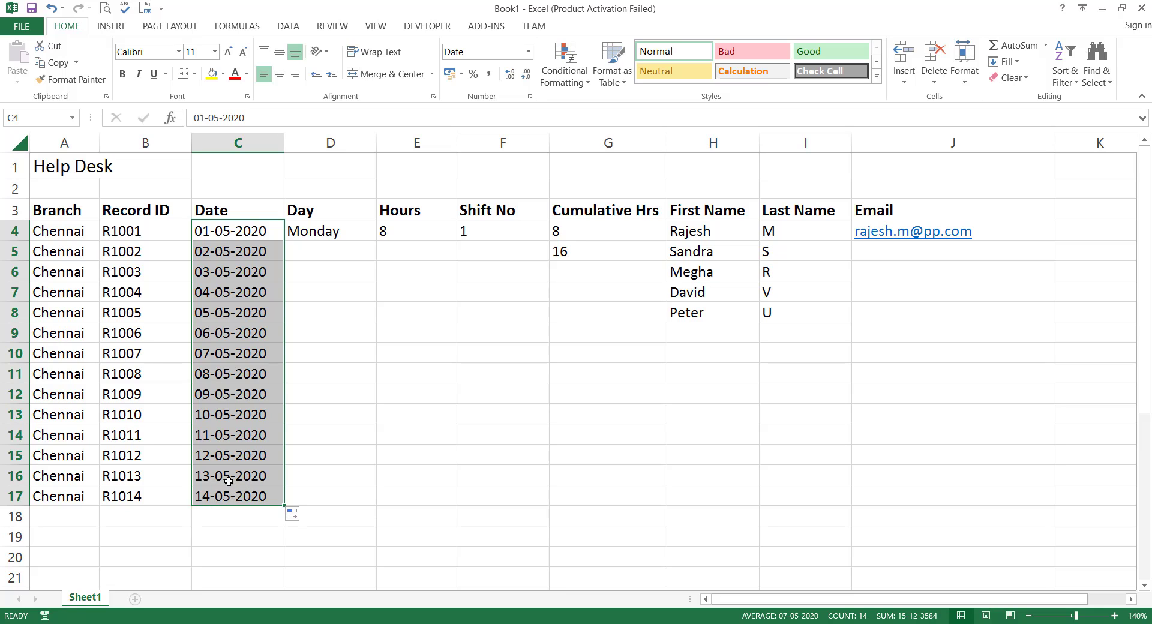
# Fill the Day column with successive weekdays and the Hours column with 8 from row 4 through row 17.
pyautogui.click(319, 237)
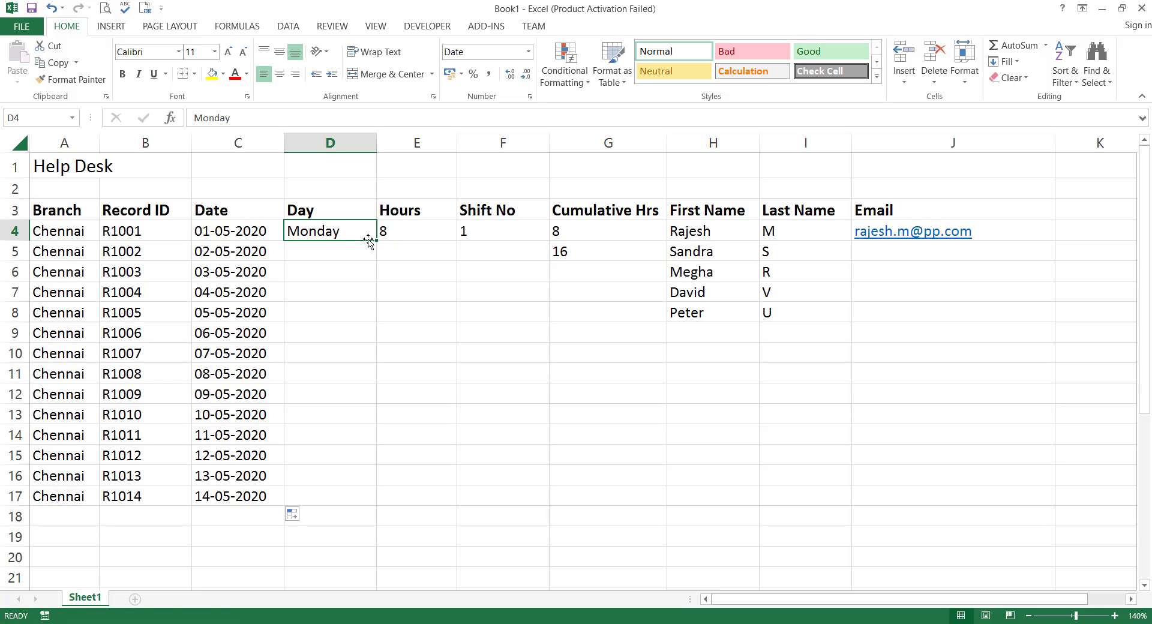
pyautogui.doubleClick(375, 240)
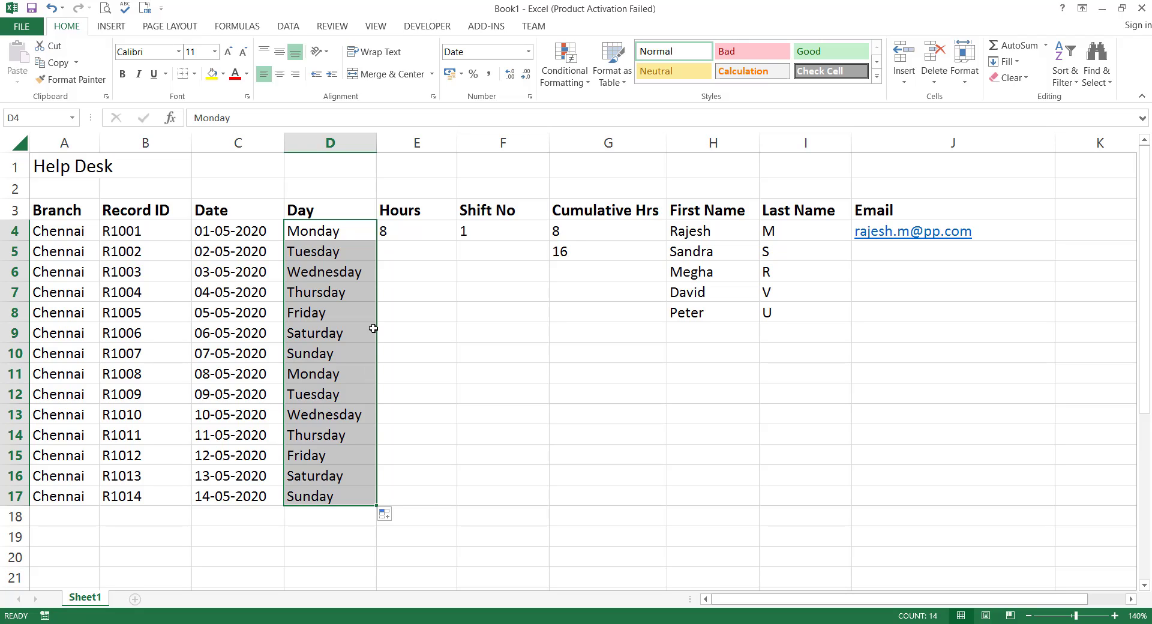
pyautogui.click(414, 237)
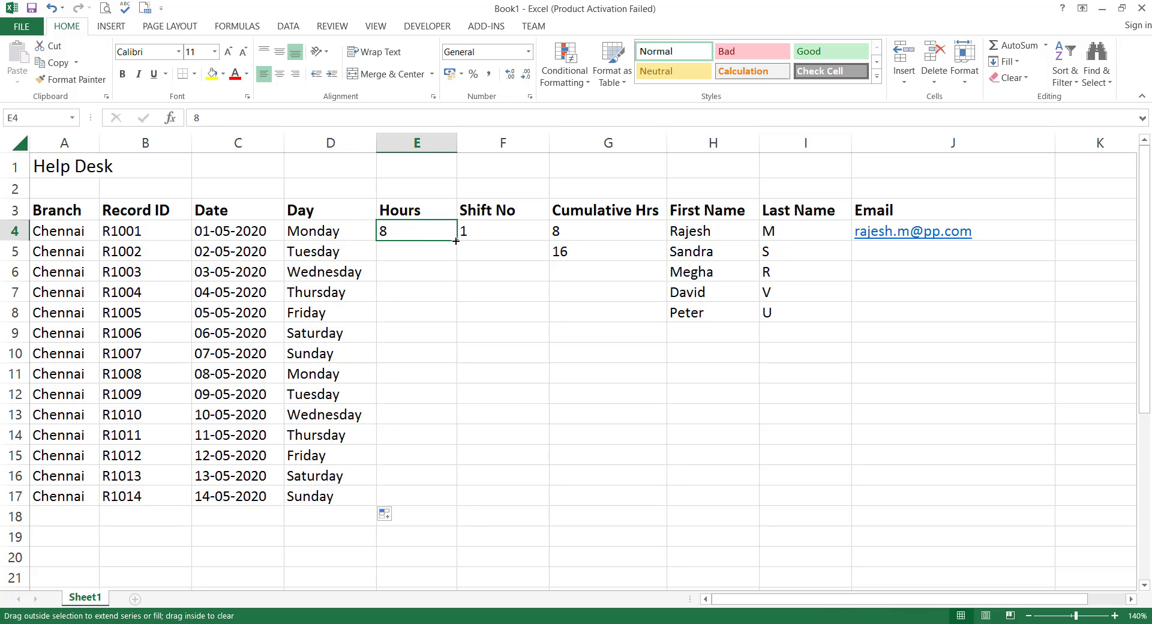
pyautogui.doubleClick(456, 240)
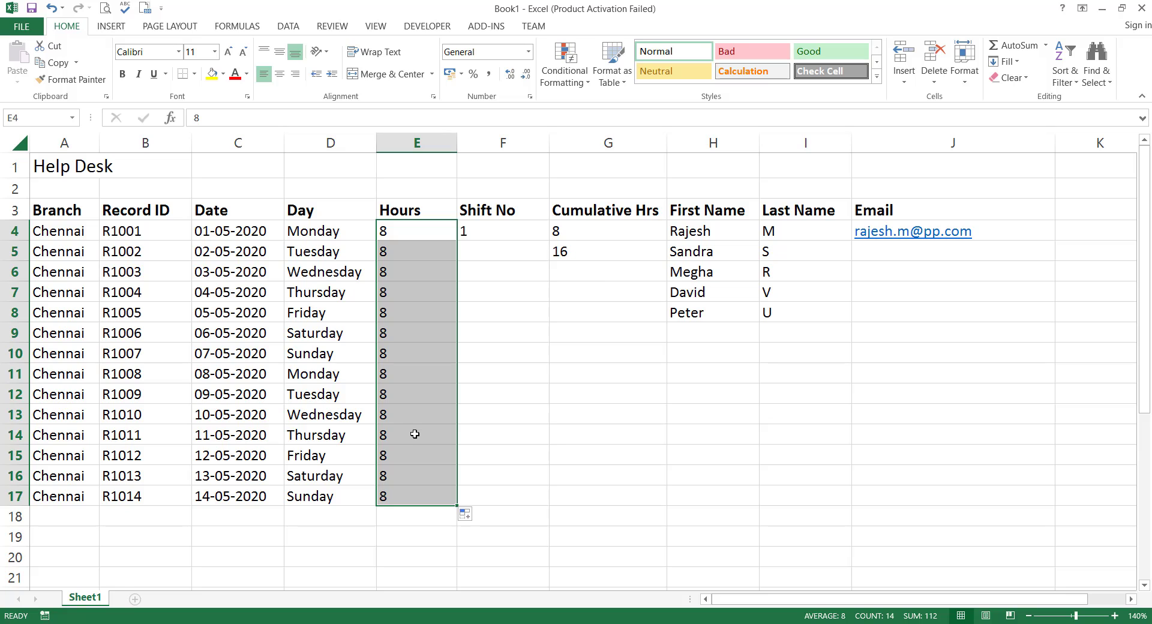
# Undo the fills in the Hours, Day, Date and Record ID columns, keeping the Branch fill.
pyautogui.hotkey('ctrl', 'z')
pyautogui.hotkey('ctrl', 'z')
pyautogui.hotkey('ctrl', 'z')
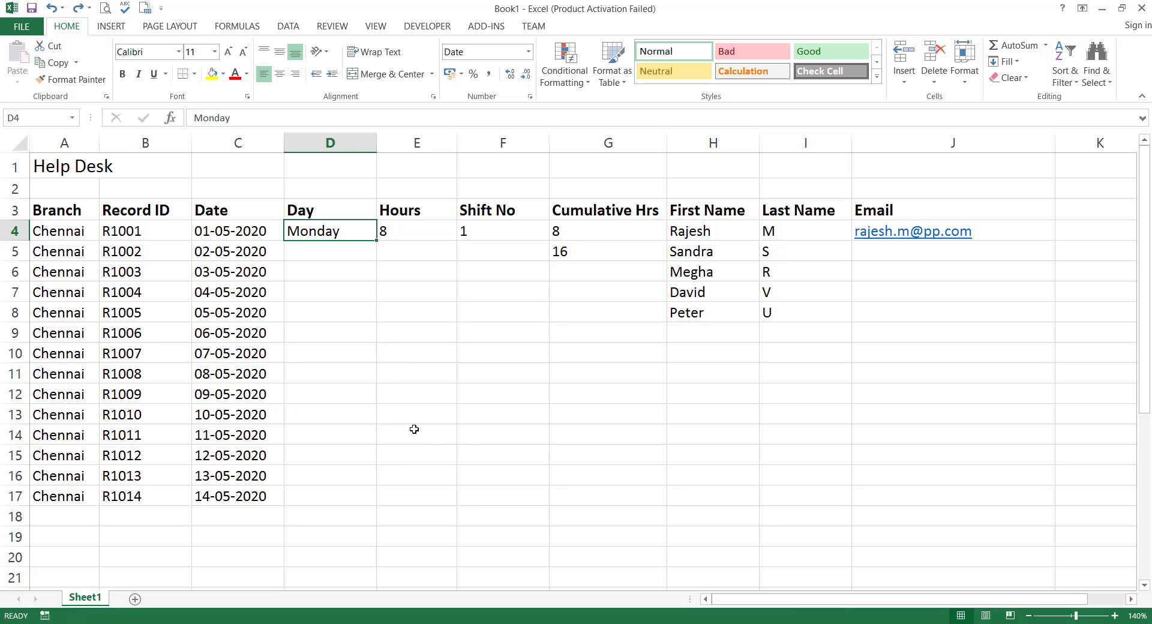
pyautogui.hotkey('ctrl', 'z')
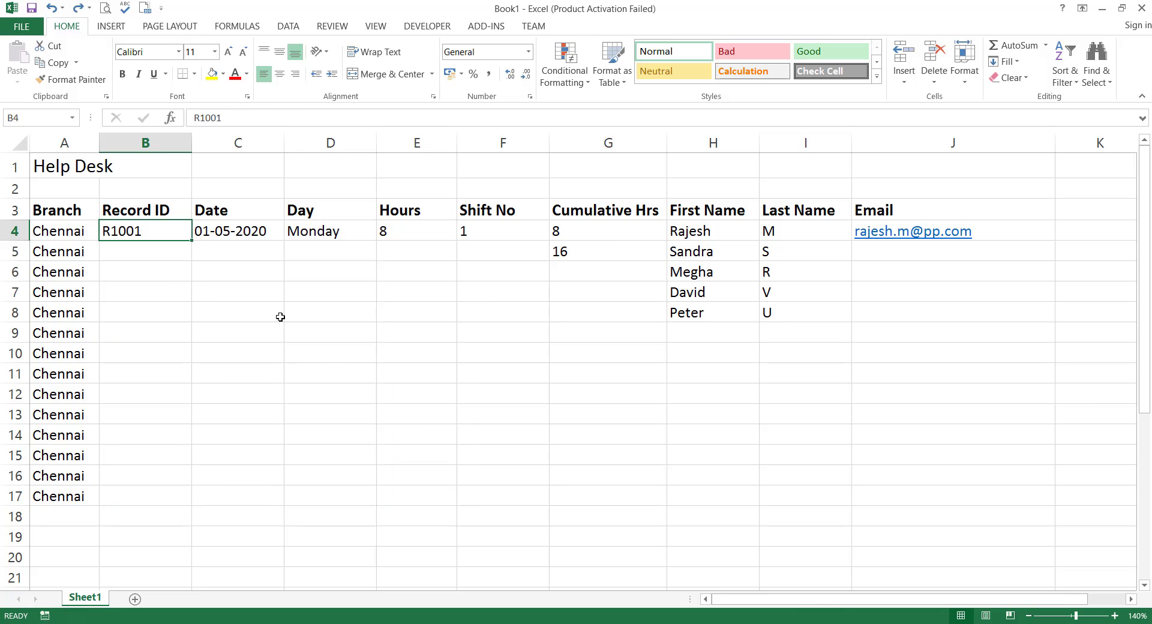
pyautogui.keyDown('ctrl'); pyautogui.click(230, 236); pyautogui.keyUp('ctrl')
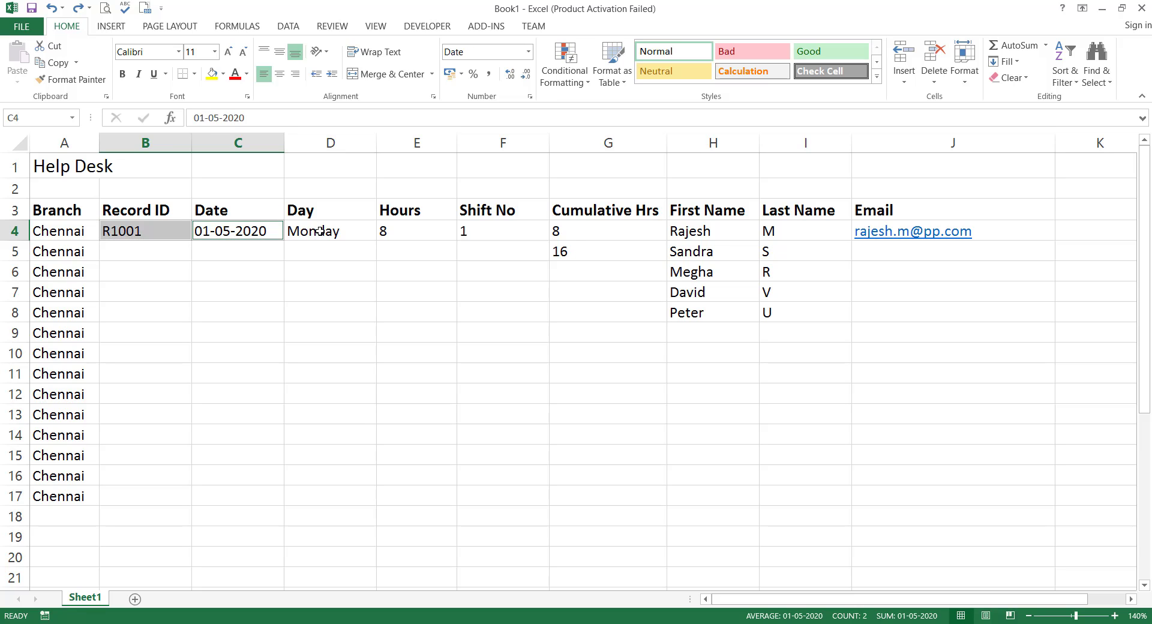
pyautogui.keyDown('ctrl'); pyautogui.click(315, 231); pyautogui.keyUp('ctrl')
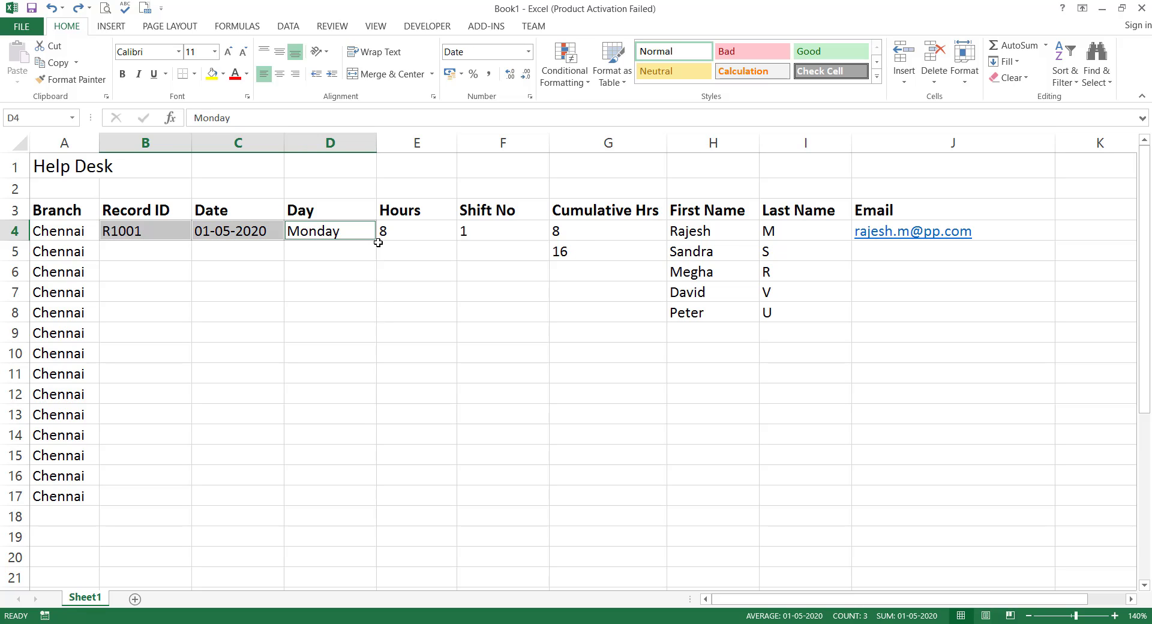
pyautogui.click(357, 235)
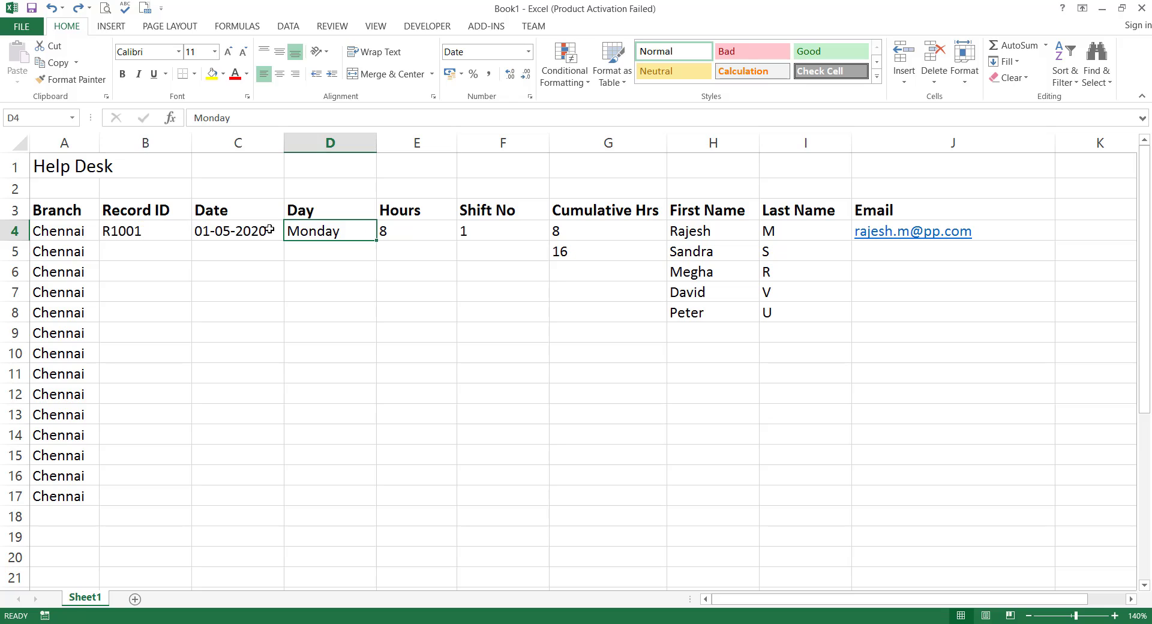
pyautogui.click(165, 237)
pyautogui.keyDown('ctrl'); pyautogui.click(234, 235); pyautogui.keyUp('ctrl')
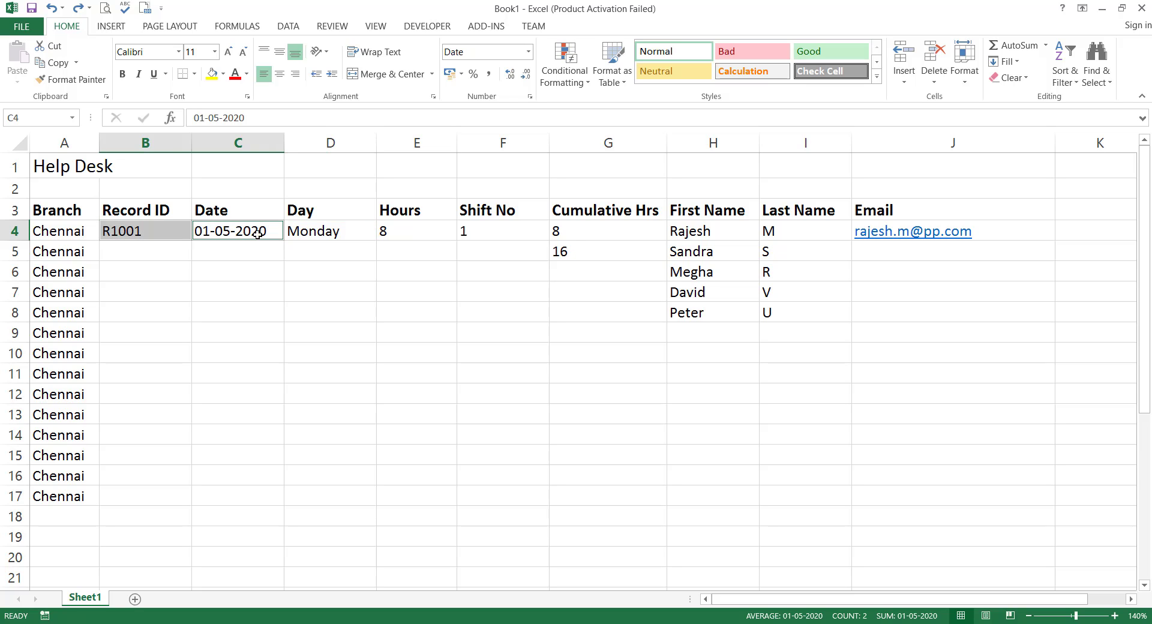
pyautogui.click(176, 229)
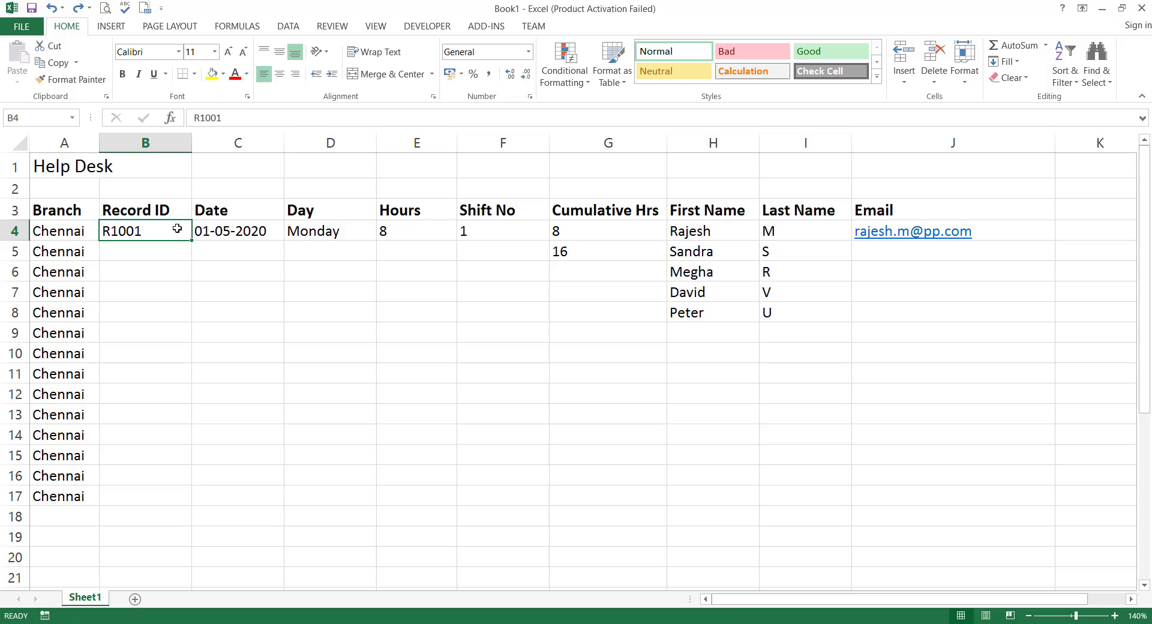
# Fill Record ID, Date and Day together from B4:D4 down through row 17.
pyautogui.moveTo(177, 230); pyautogui.dragTo(366, 237)
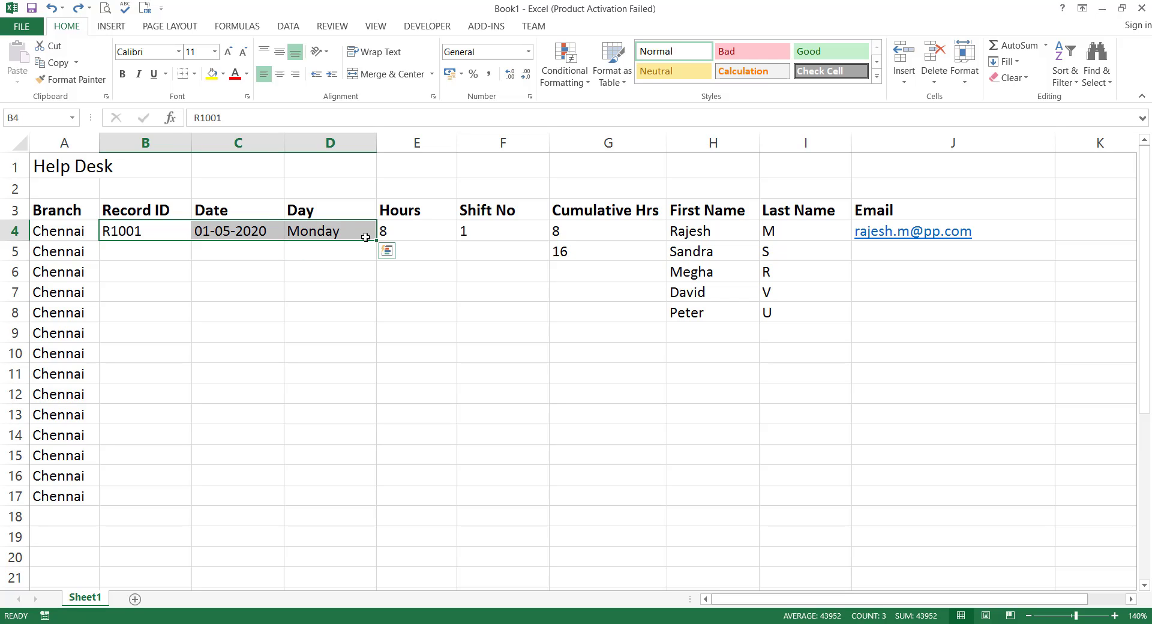
pyautogui.doubleClick(377, 241)
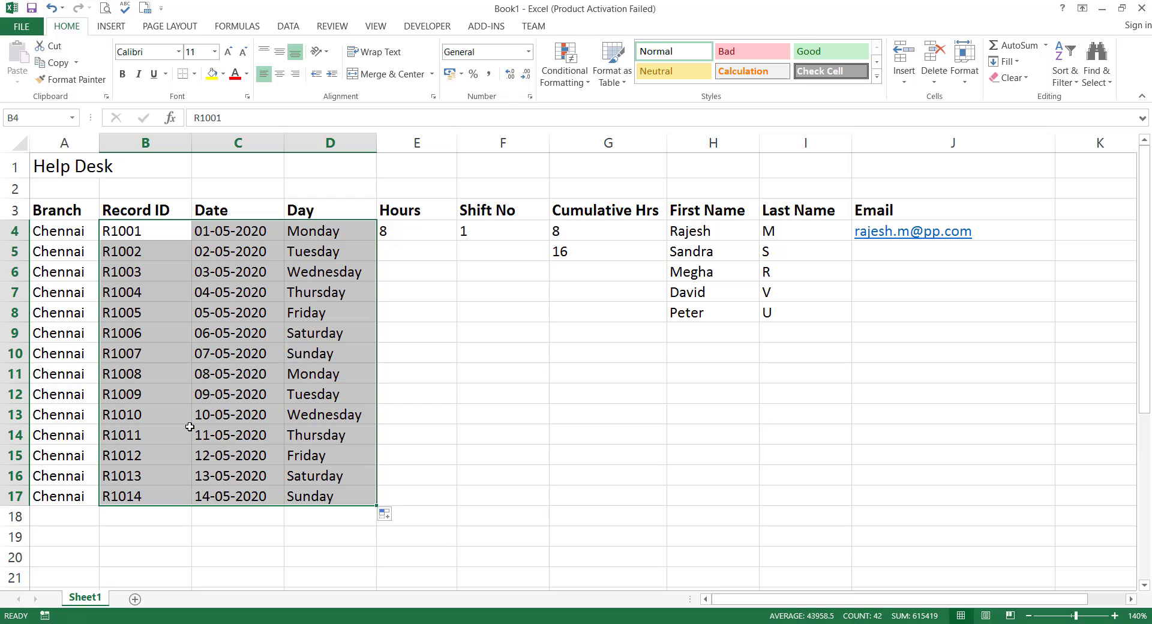
pyautogui.click(202, 267)
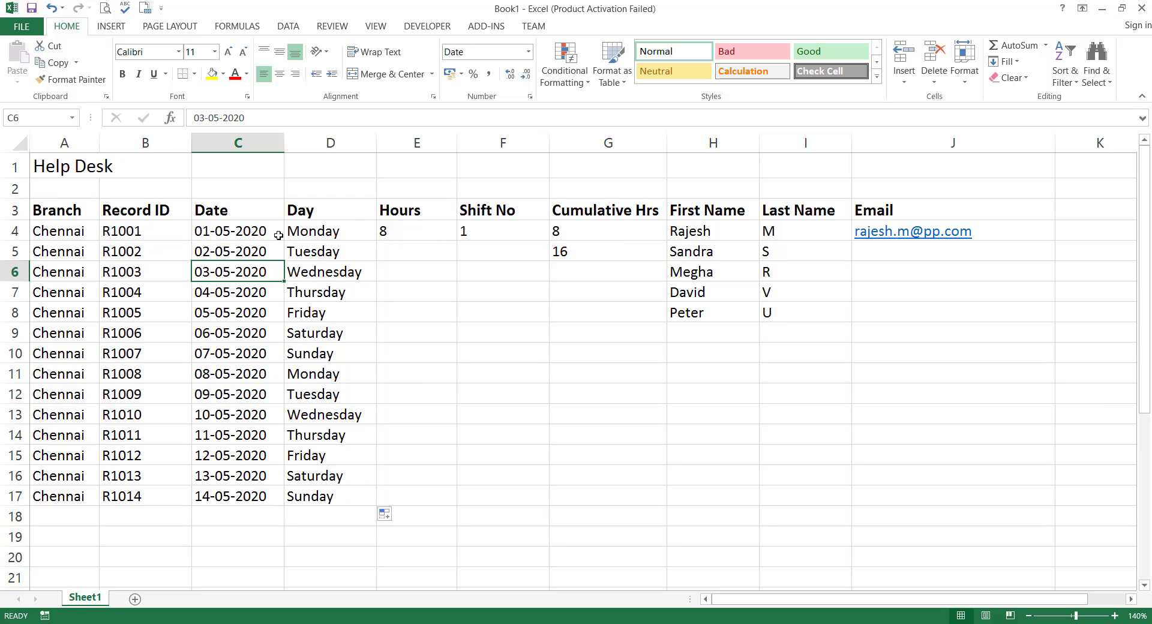
# Fill the Hours value 8 from E4 down through row 17.
pyautogui.click(399, 230)
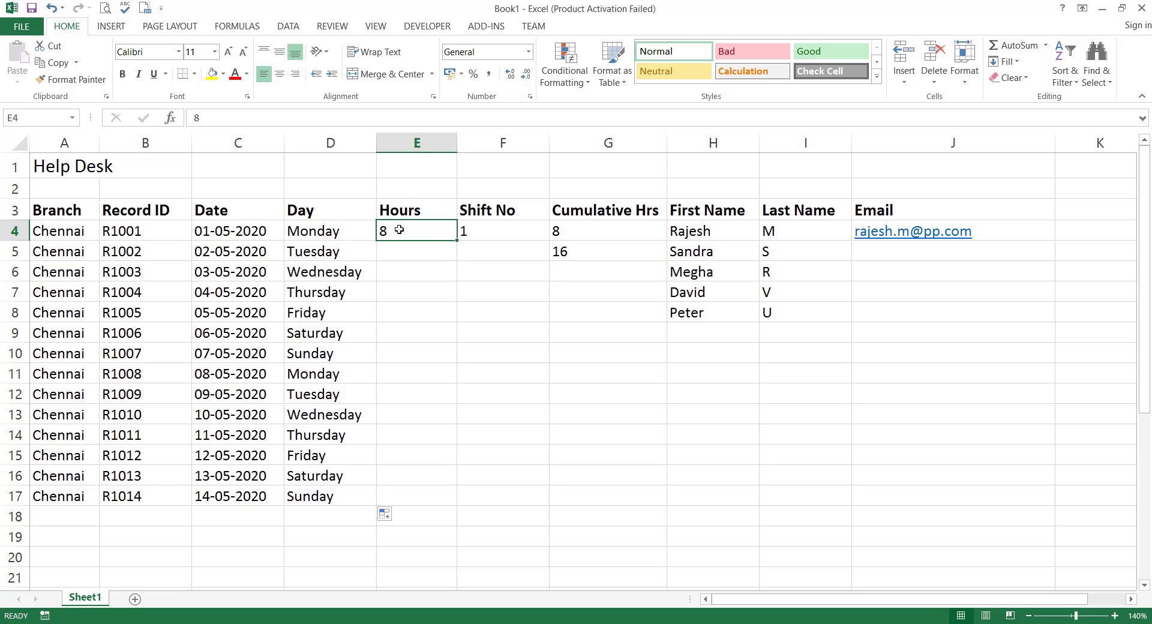
pyautogui.doubleClick(457, 240)
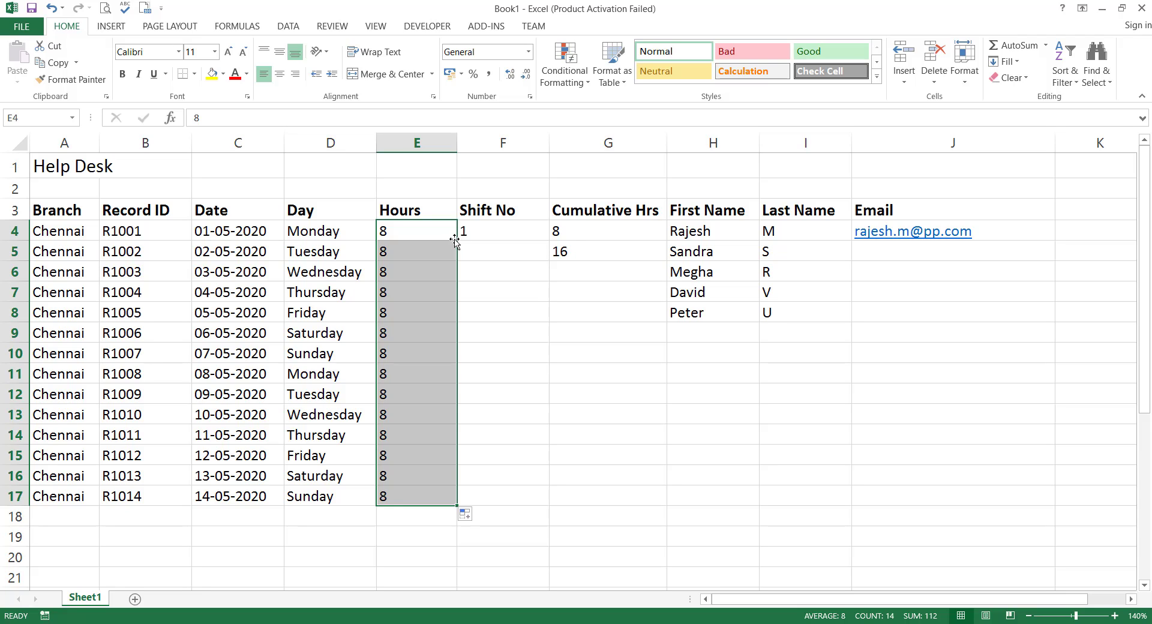
# Try the Fill Series option on the filled Hours column and return it to Copy Cells.
pyautogui.click(466, 515)
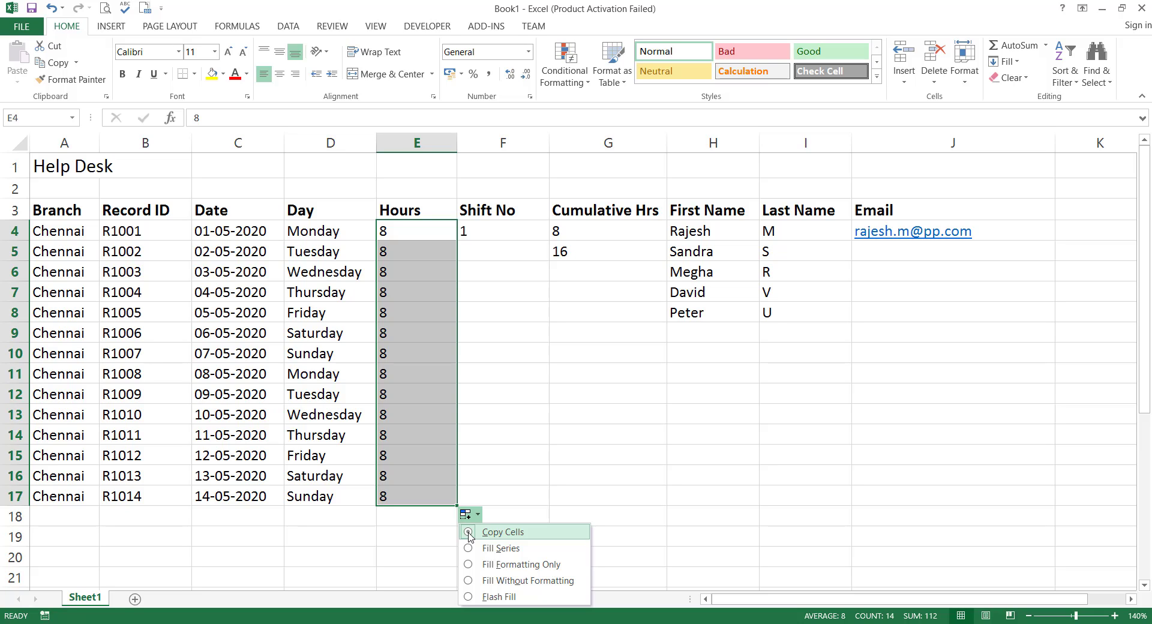
pyautogui.click(469, 547)
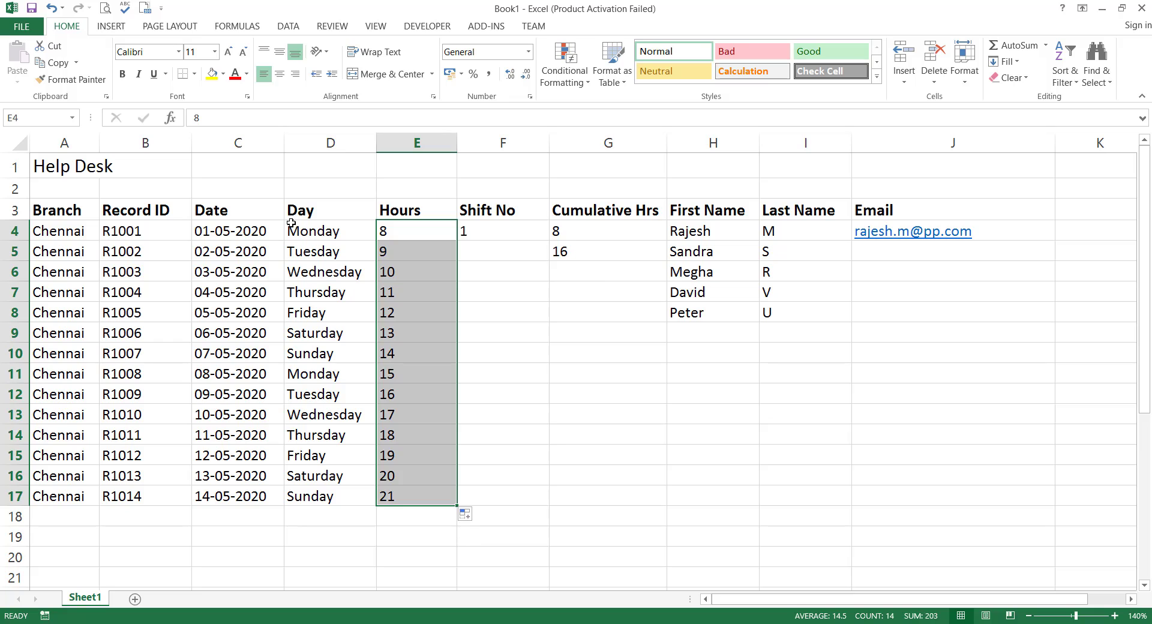
pyautogui.click(466, 514)
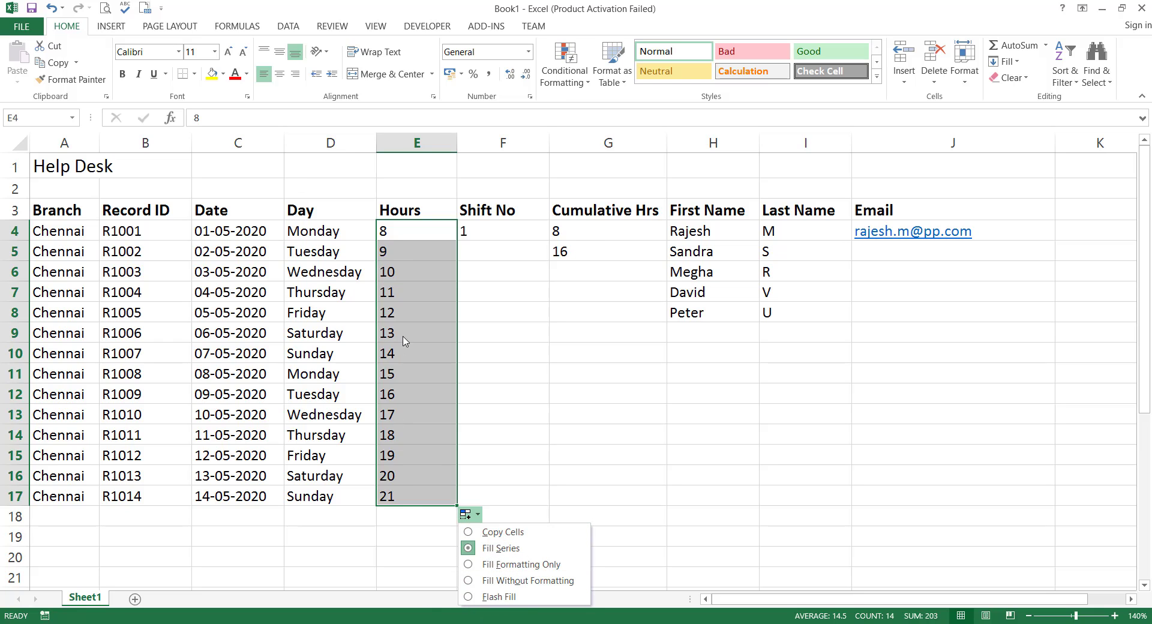
pyautogui.click(525, 538)
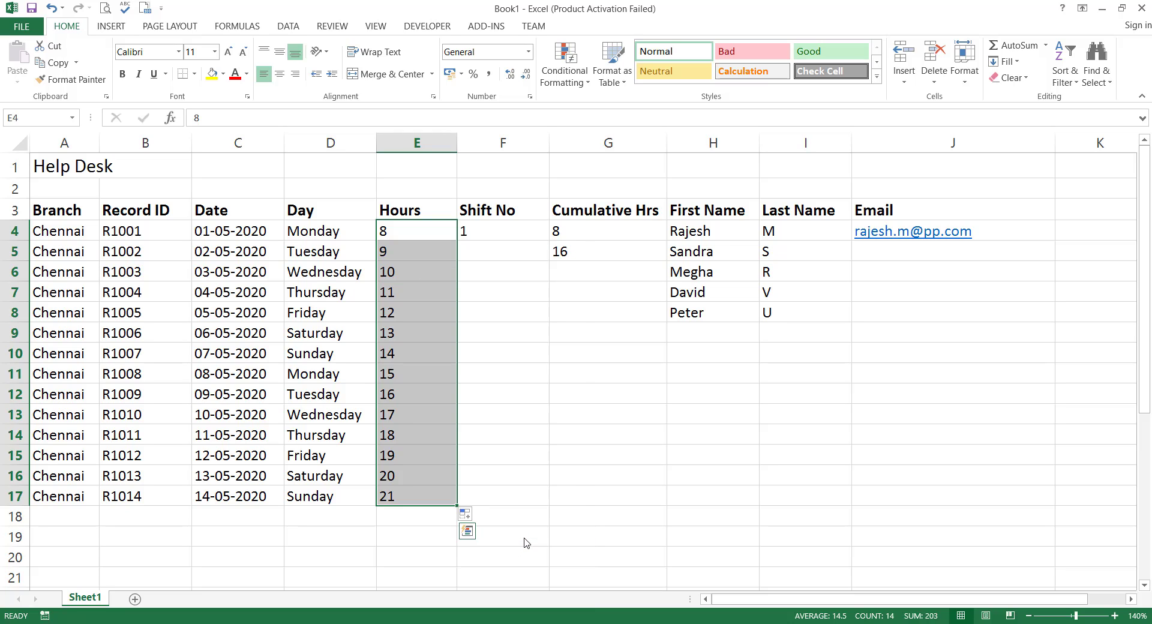
# Fill the Shift No column from F4 through row 17 using the Fill Series option, numbering 1 to 14.
pyautogui.click(485, 234)
pyautogui.click(484, 234)
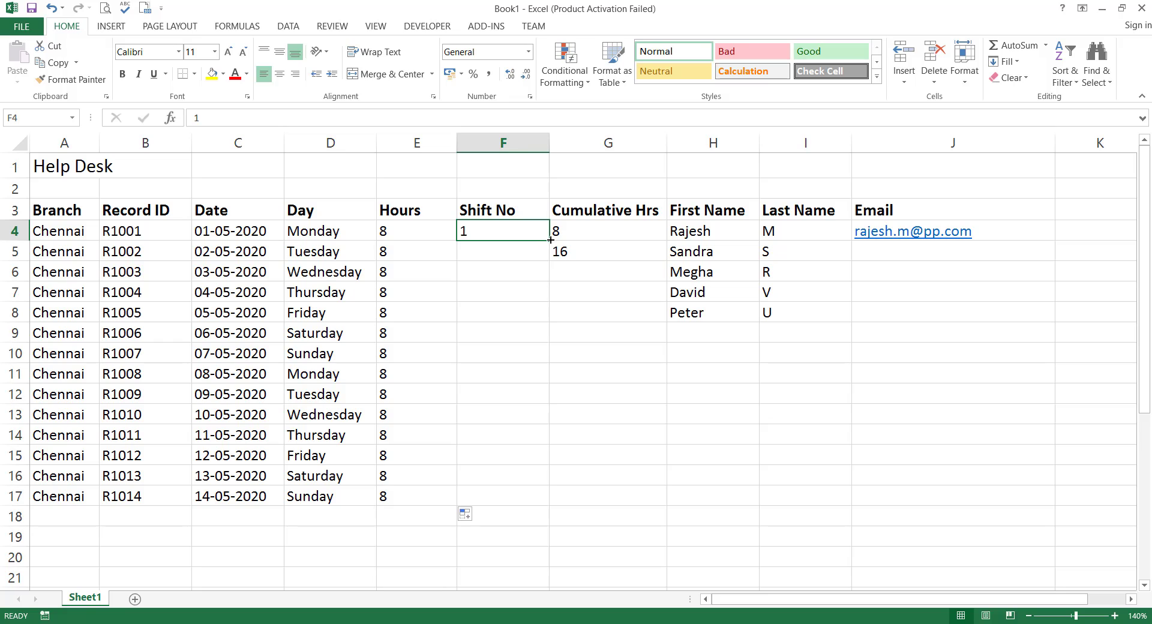
pyautogui.doubleClick(550, 240)
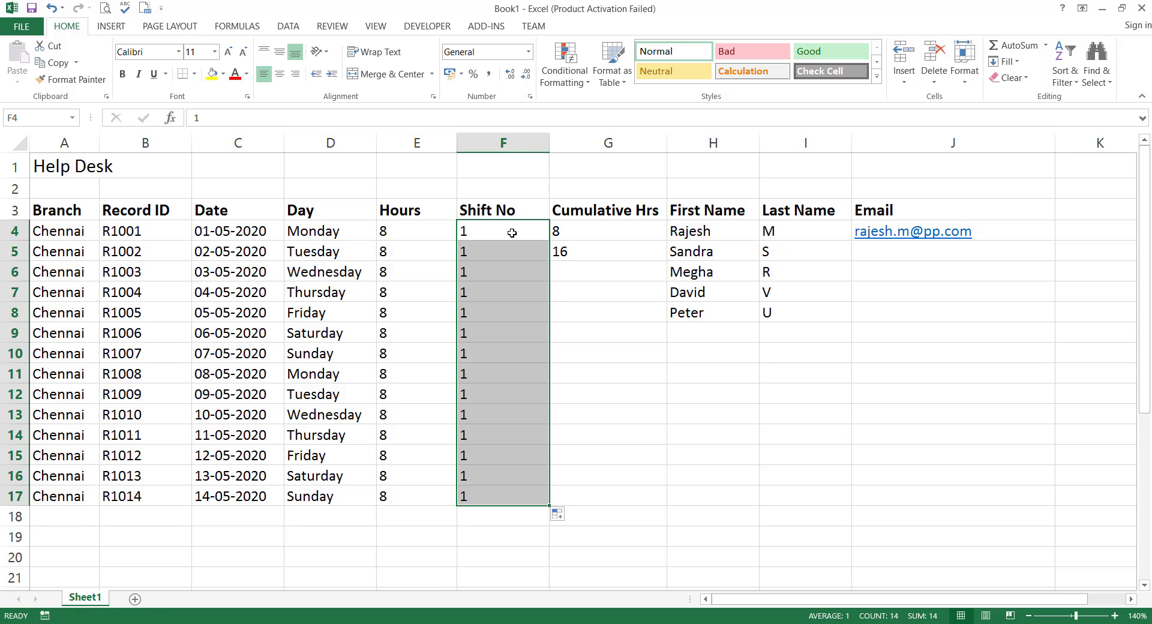
pyautogui.click(558, 514)
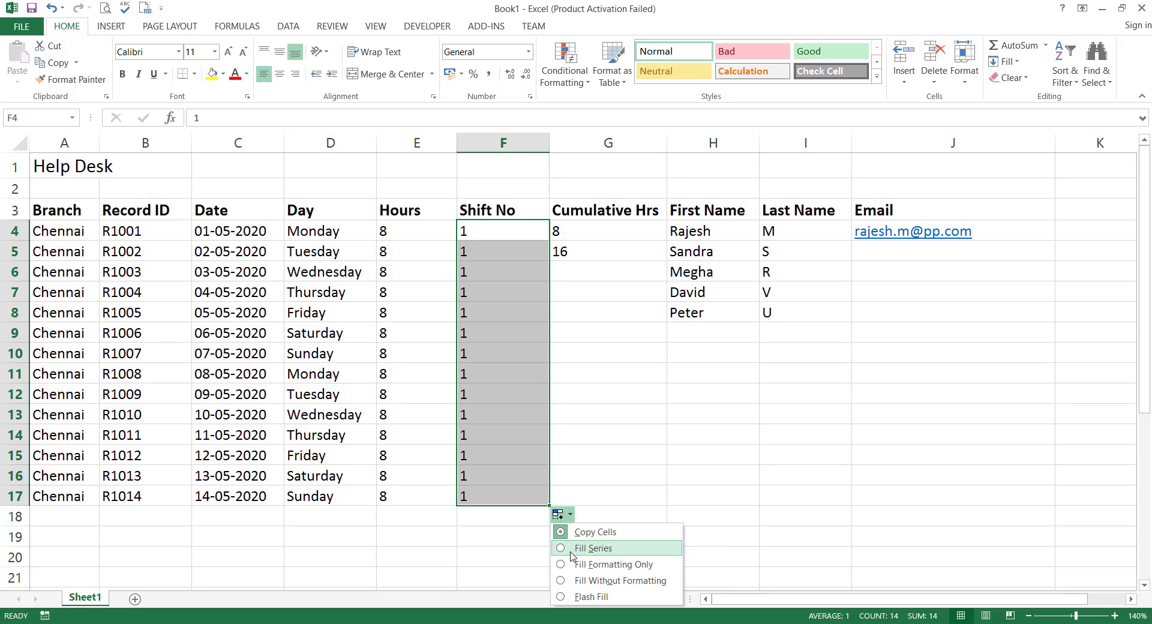
pyautogui.click(571, 549)
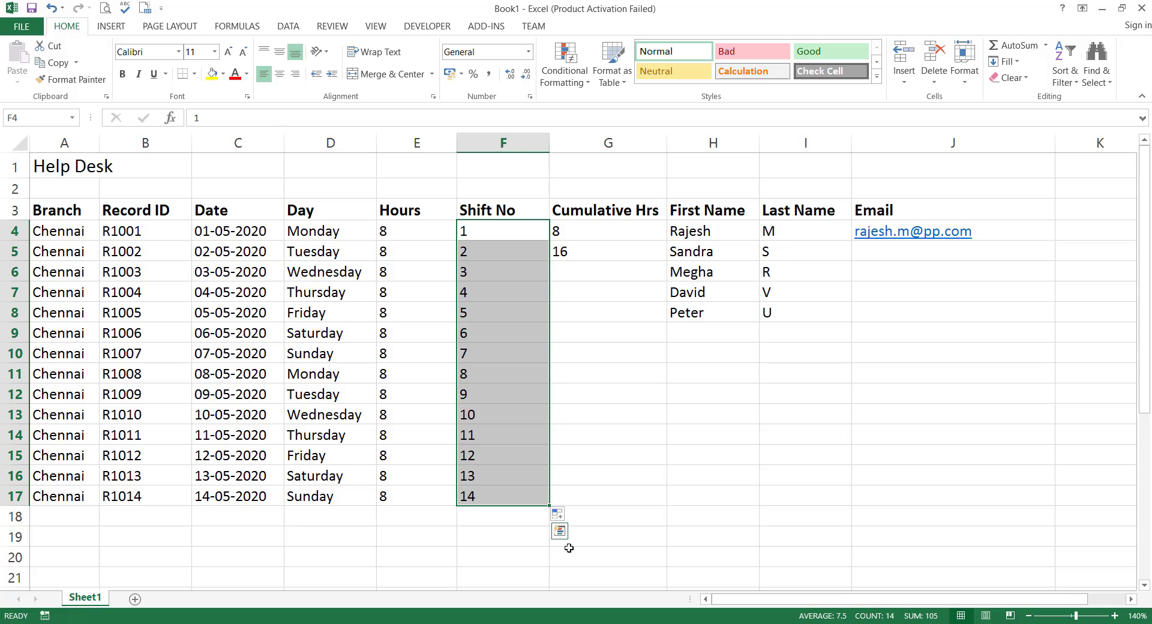
# Extend the Cumulative Hrs pattern 8, 16 in G4:G5 down through row 17.
pyautogui.click(579, 233)
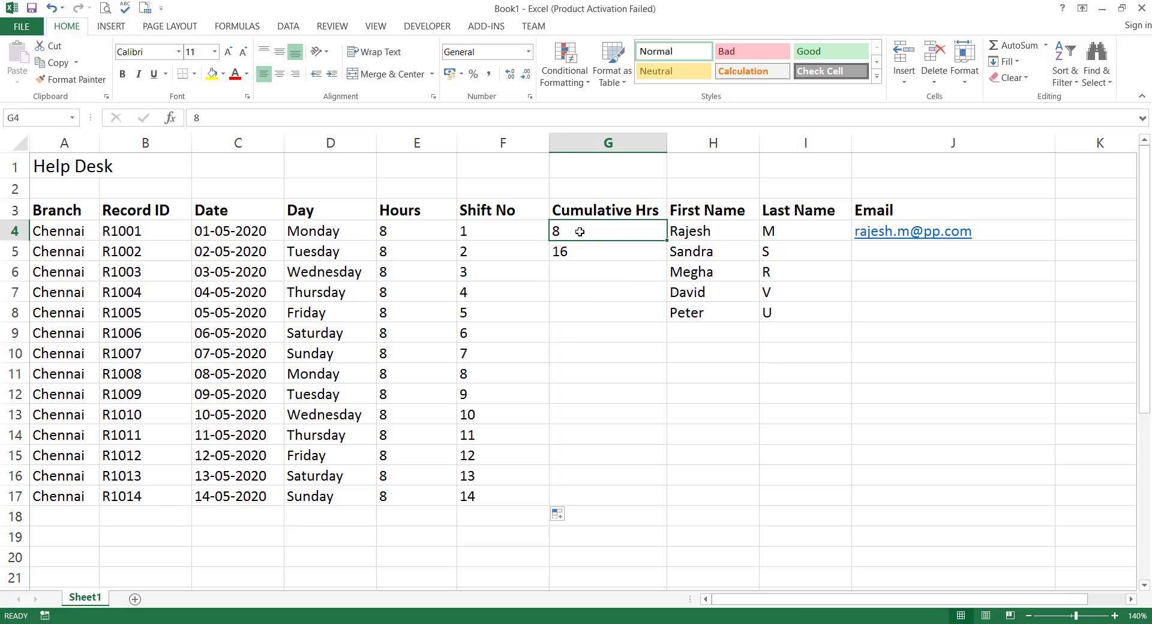
pyautogui.moveTo(584, 230); pyautogui.dragTo(595, 252)
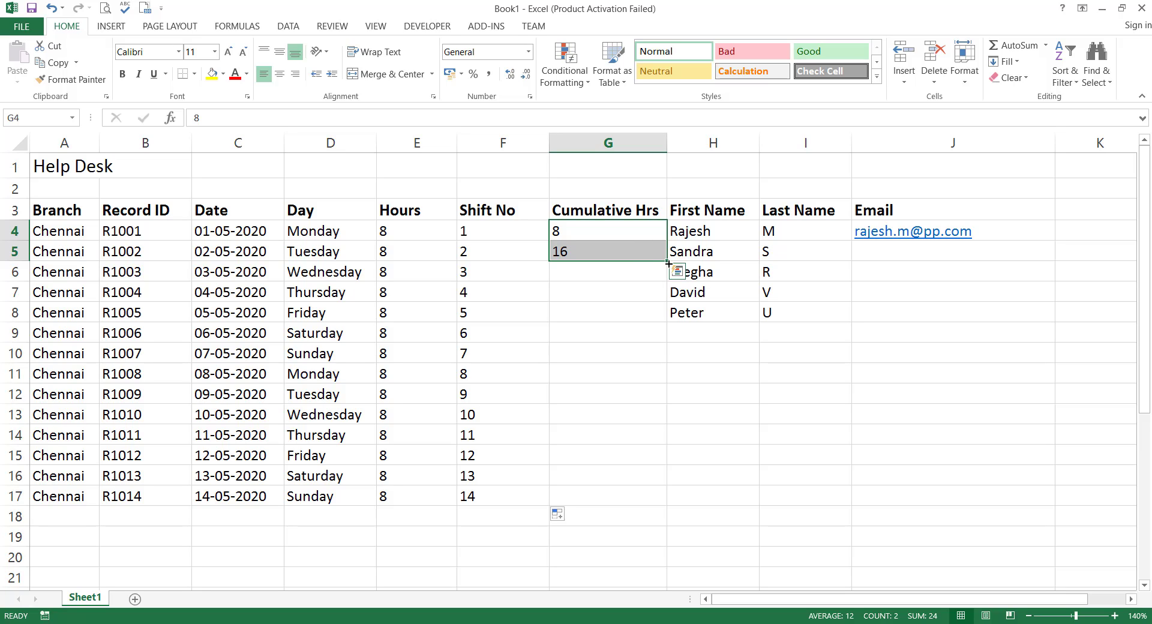
pyautogui.moveTo(667, 262); pyautogui.dragTo(660, 500)
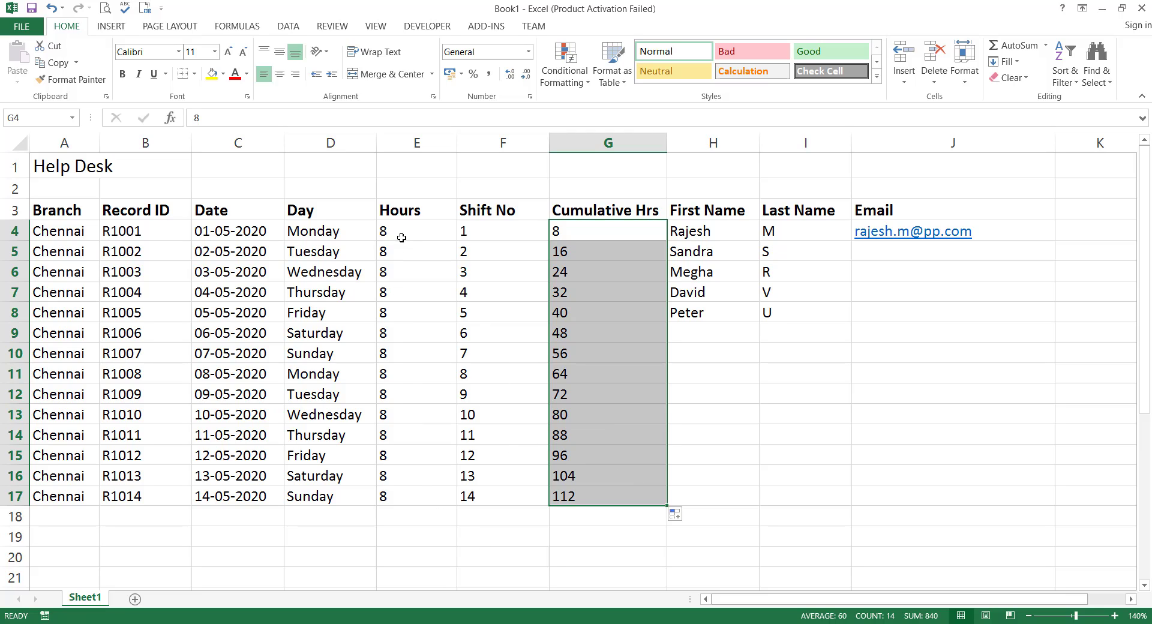
pyautogui.moveTo(401, 238); pyautogui.dragTo(450, 483)
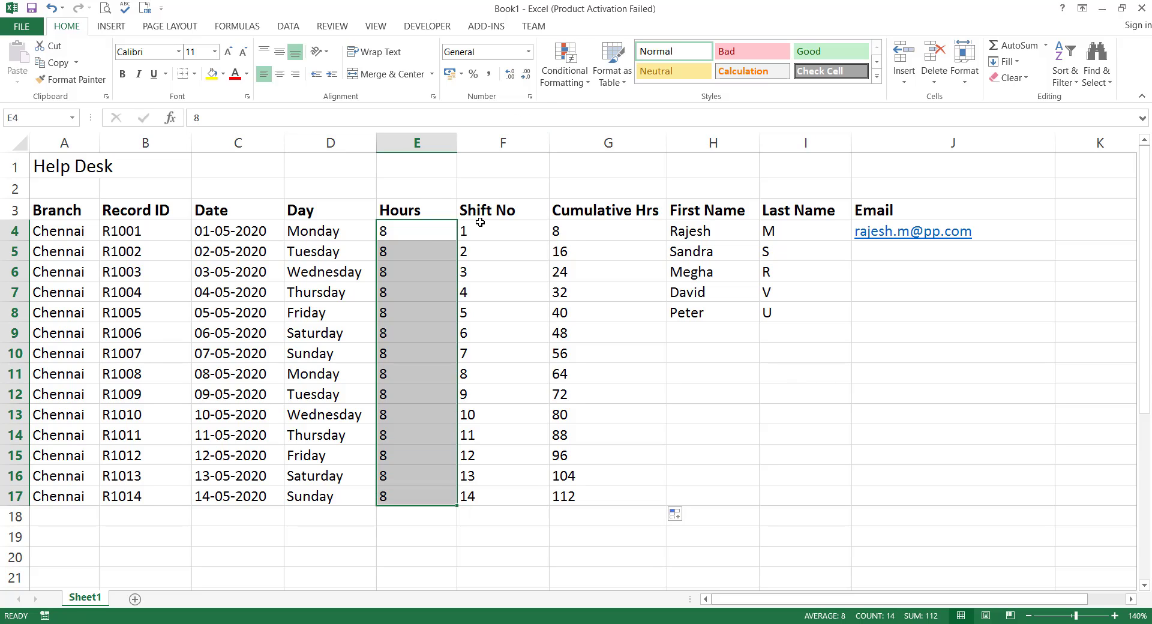
pyautogui.moveTo(465, 231); pyautogui.dragTo(504, 475)
pyautogui.click(404, 435)
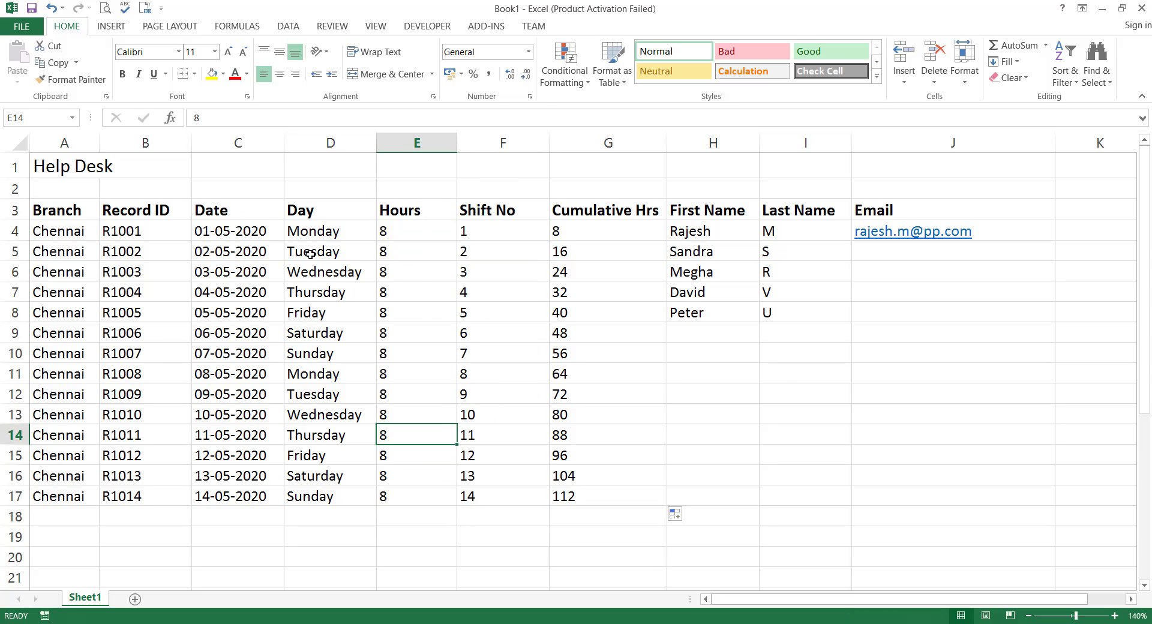
# Clear D5:D17 and refill the Day column from Monday in D4 through row 17 using the Fill Weekdays option.
pyautogui.moveTo(306, 249); pyautogui.dragTo(354, 495)
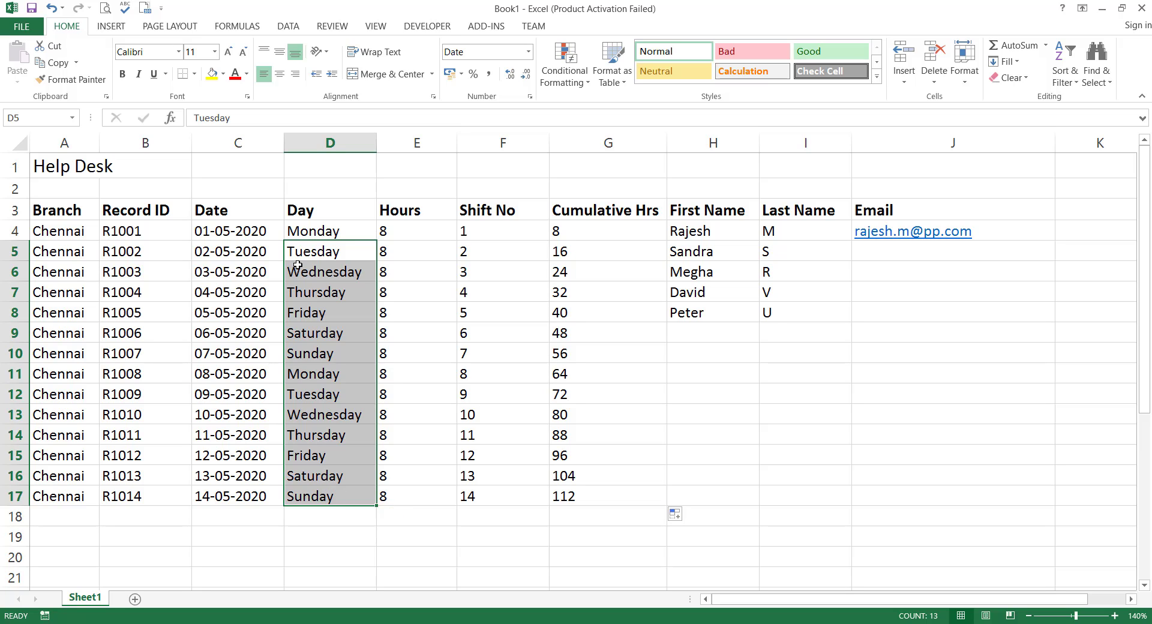
pyautogui.press('Delete')
pyautogui.click(358, 231)
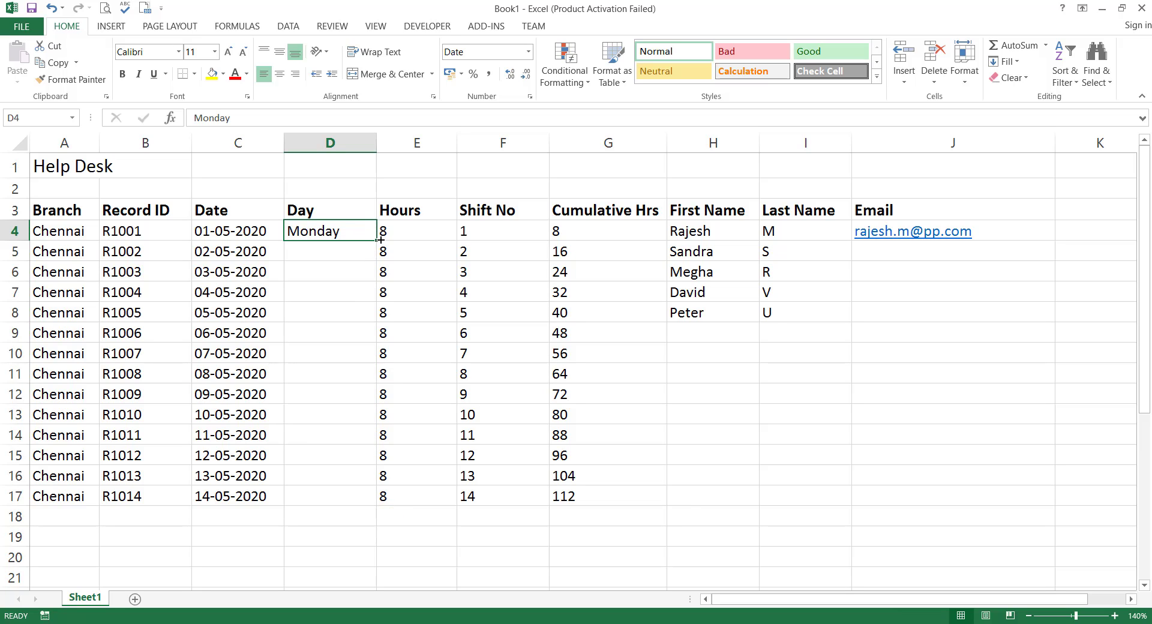
pyautogui.moveTo(372, 243); pyautogui.dragTo(384, 500)
pyautogui.click(385, 515)
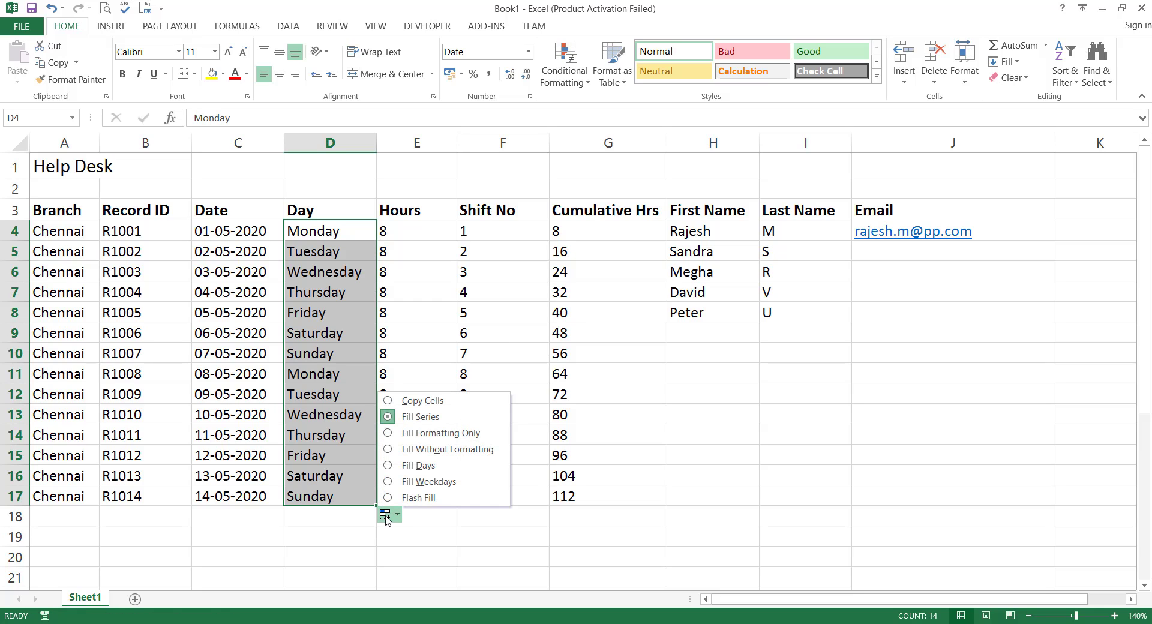
pyautogui.click(428, 482)
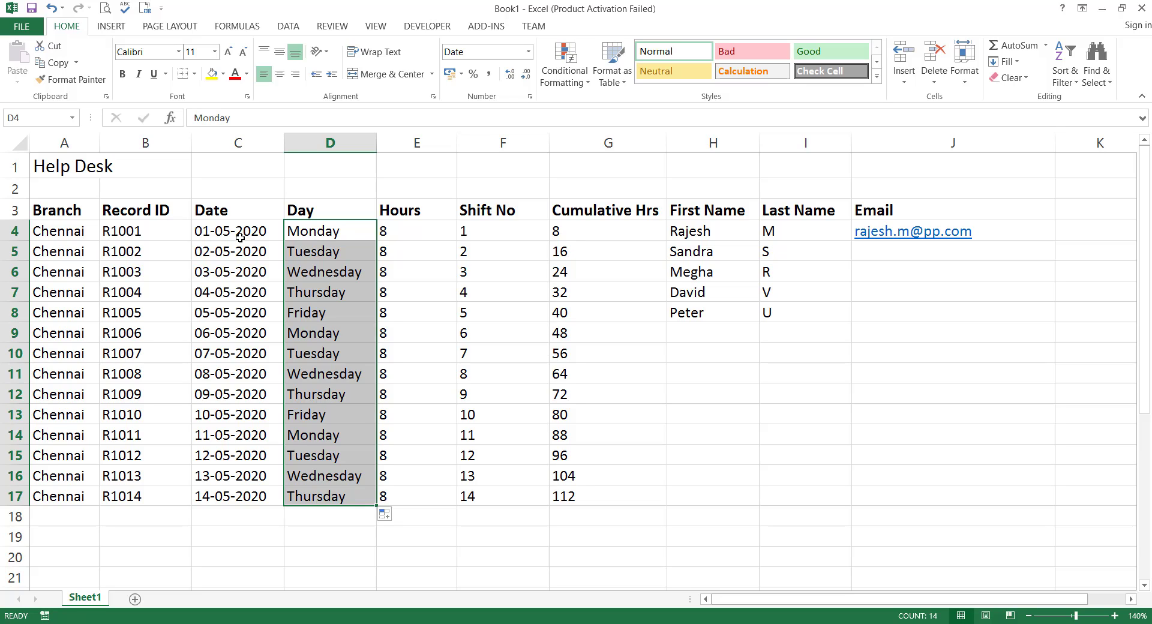
# Clear C5:C17, then refill the dates from C4 through row 17, trying Fill Weekdays before returning to Fill Series.
pyautogui.moveTo(237, 251); pyautogui.dragTo(254, 492)
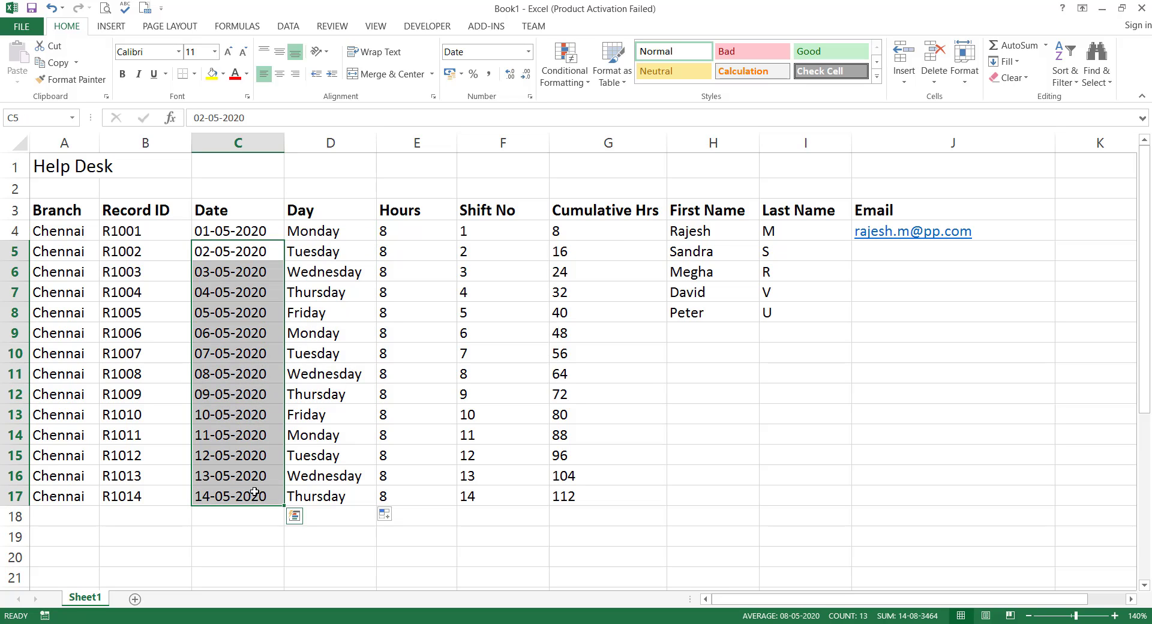
pyautogui.press('Delete')
pyautogui.click(272, 237)
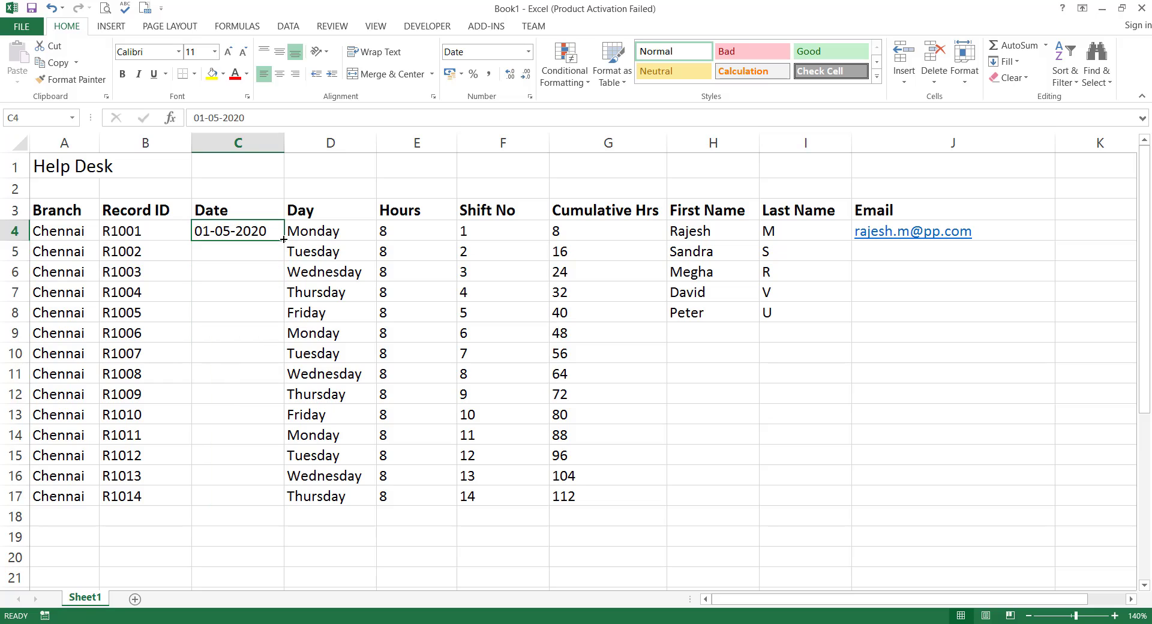
pyautogui.moveTo(284, 239); pyautogui.dragTo(289, 515)
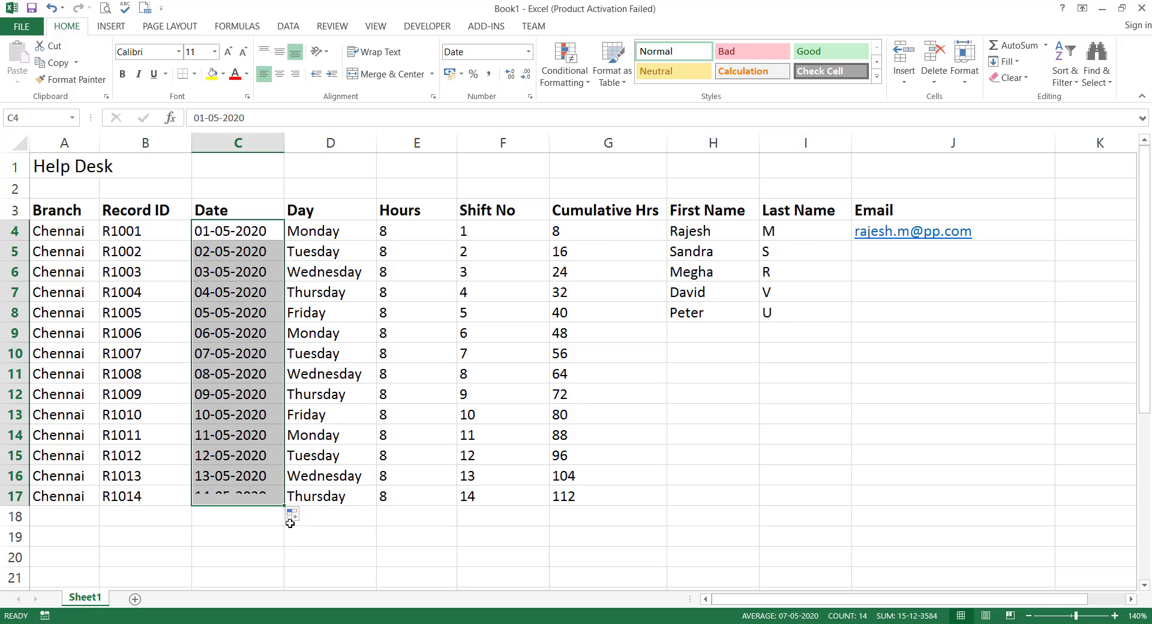
pyautogui.click(289, 519)
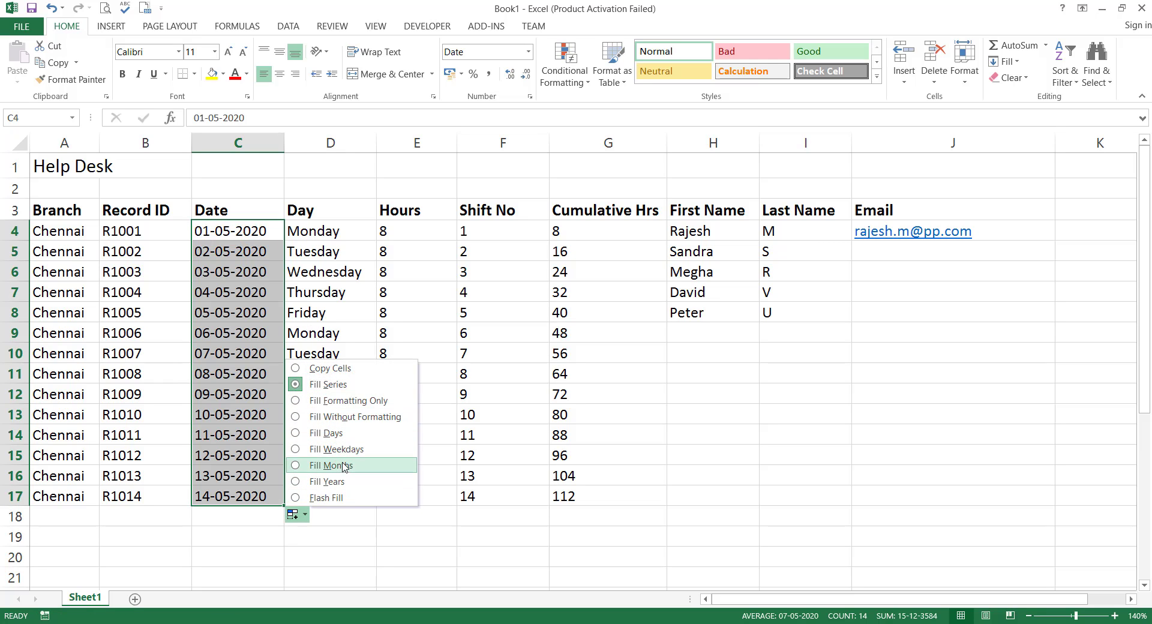
pyautogui.click(347, 453)
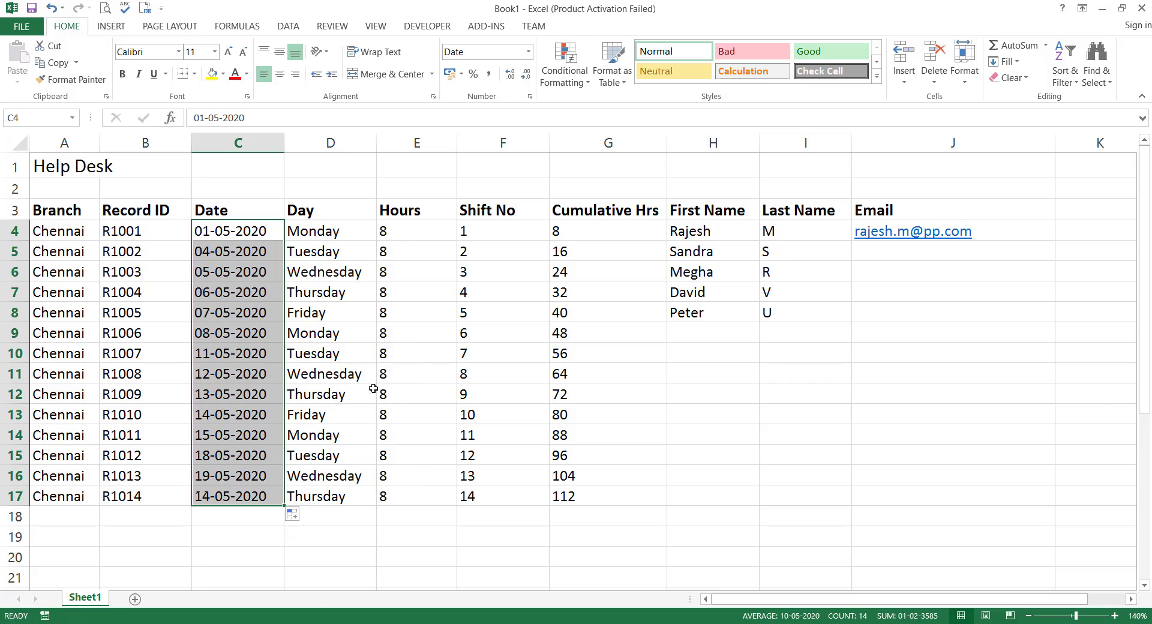
pyautogui.click(290, 516)
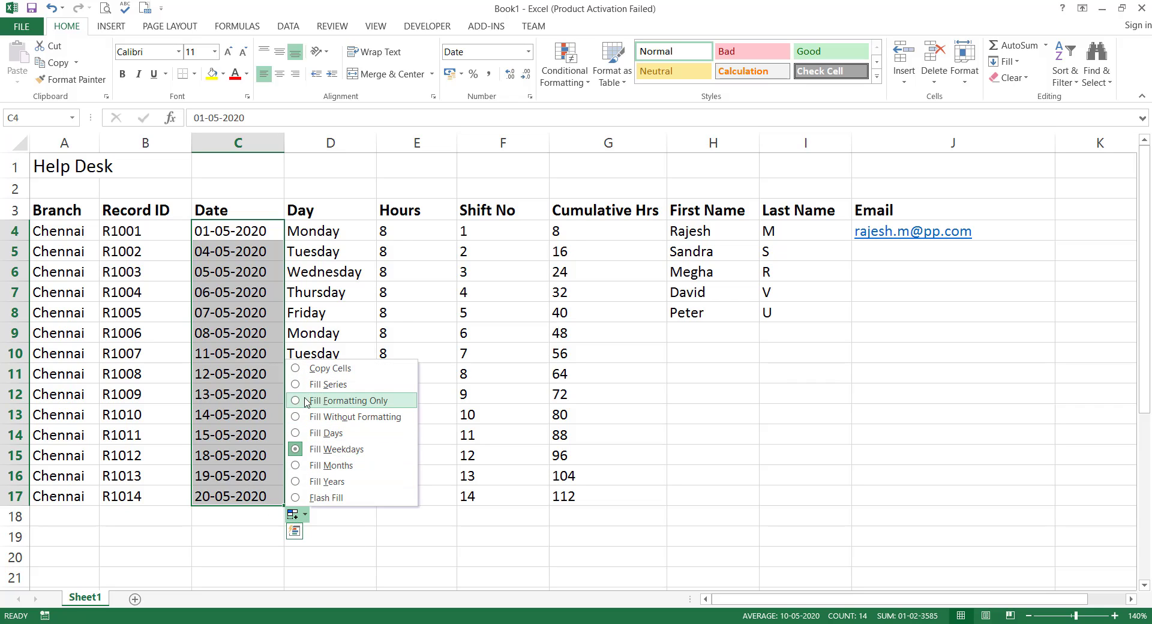
pyautogui.click(321, 385)
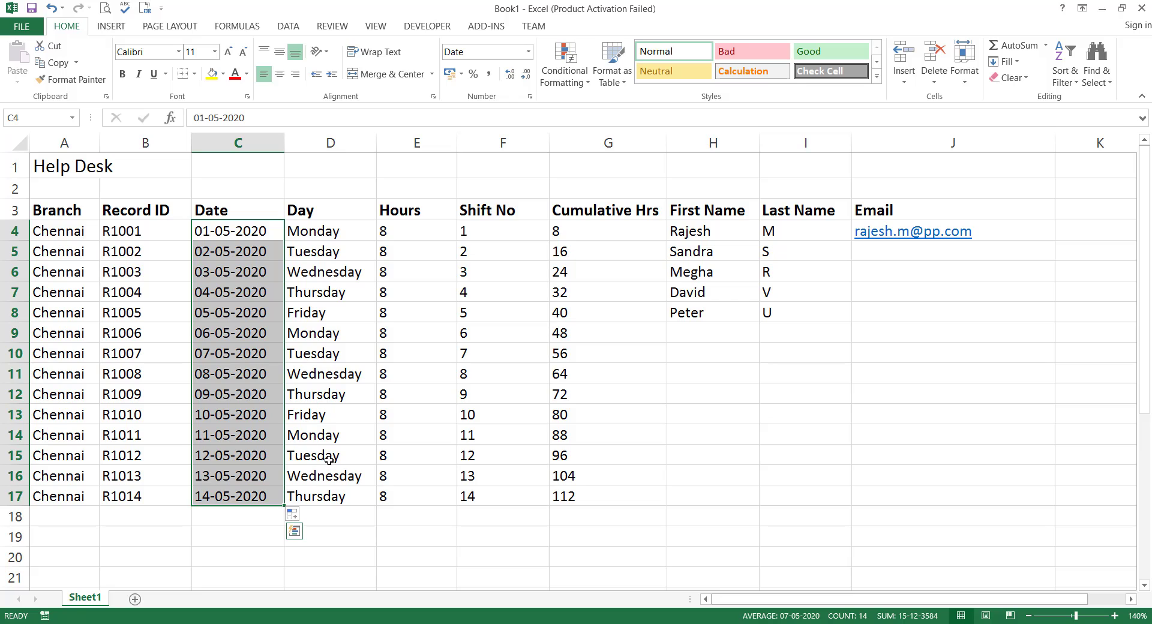
# Clear D5:D17 and refill the Day column from Monday in D4 through row 17 as a series including weekends.
pyautogui.moveTo(337, 256); pyautogui.dragTo(327, 495)
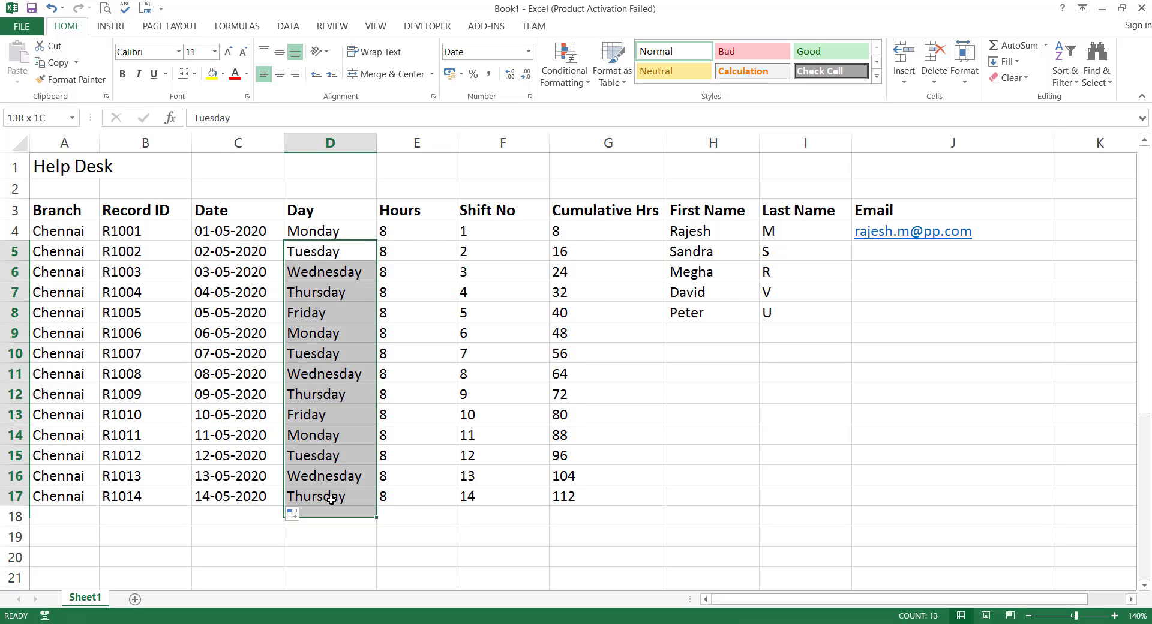
pyautogui.press('Delete')
pyautogui.click(348, 233)
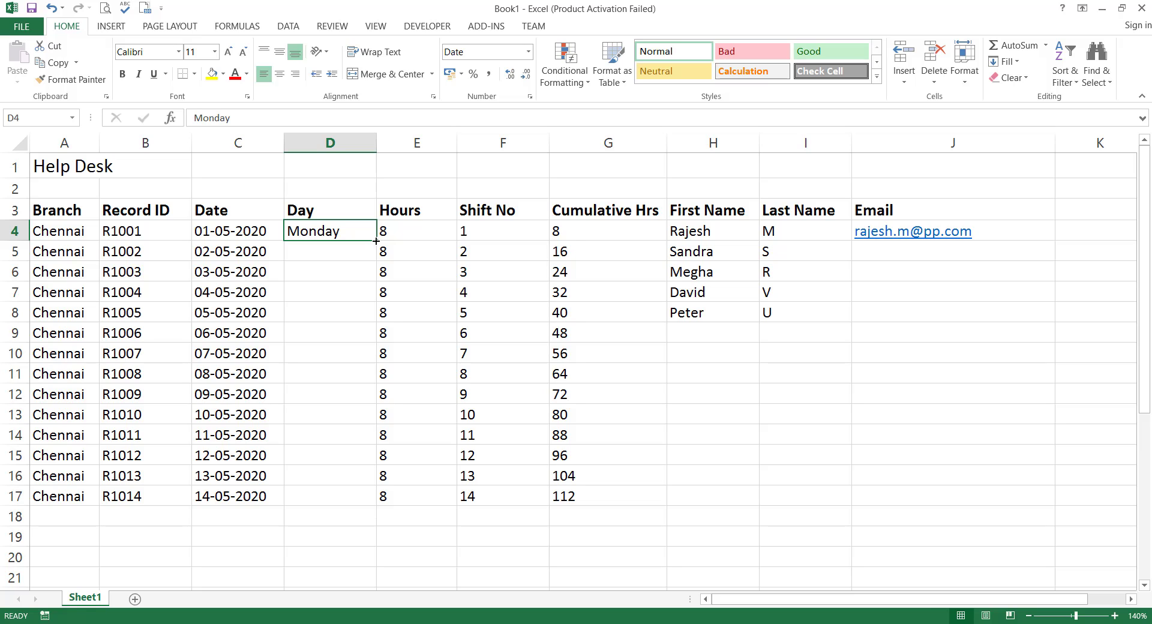
pyautogui.moveTo(376, 240); pyautogui.dragTo(377, 505)
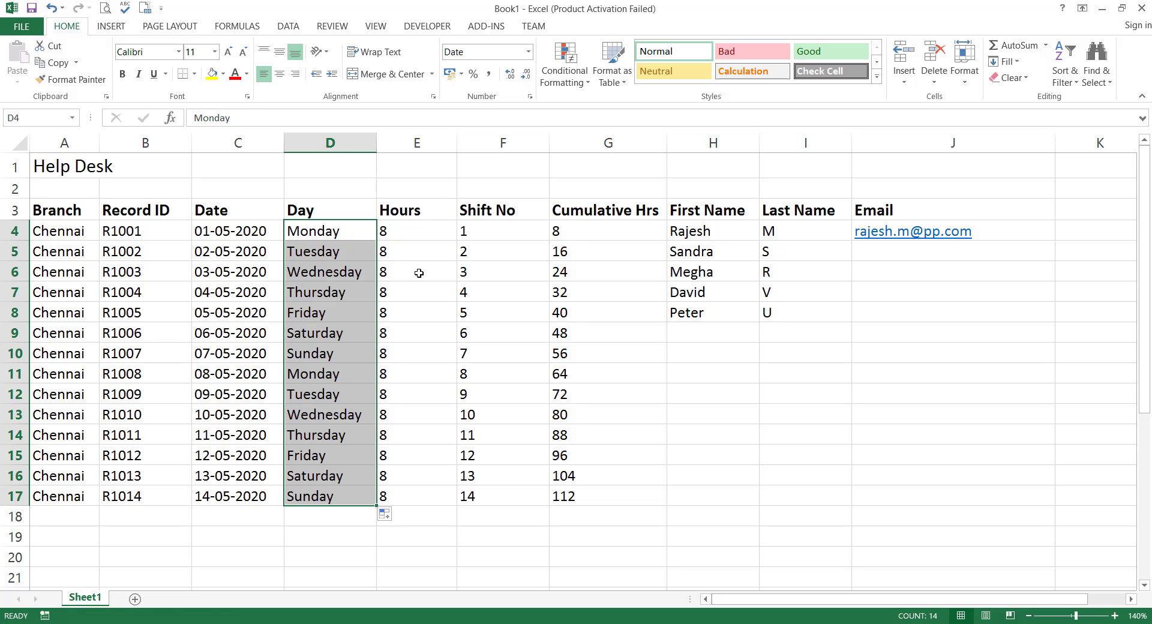
# Fill the First Name and Last Name entries in H4:I8 down through row 17, repeating them in order.
pyautogui.moveTo(686, 228); pyautogui.dragTo(785, 304)
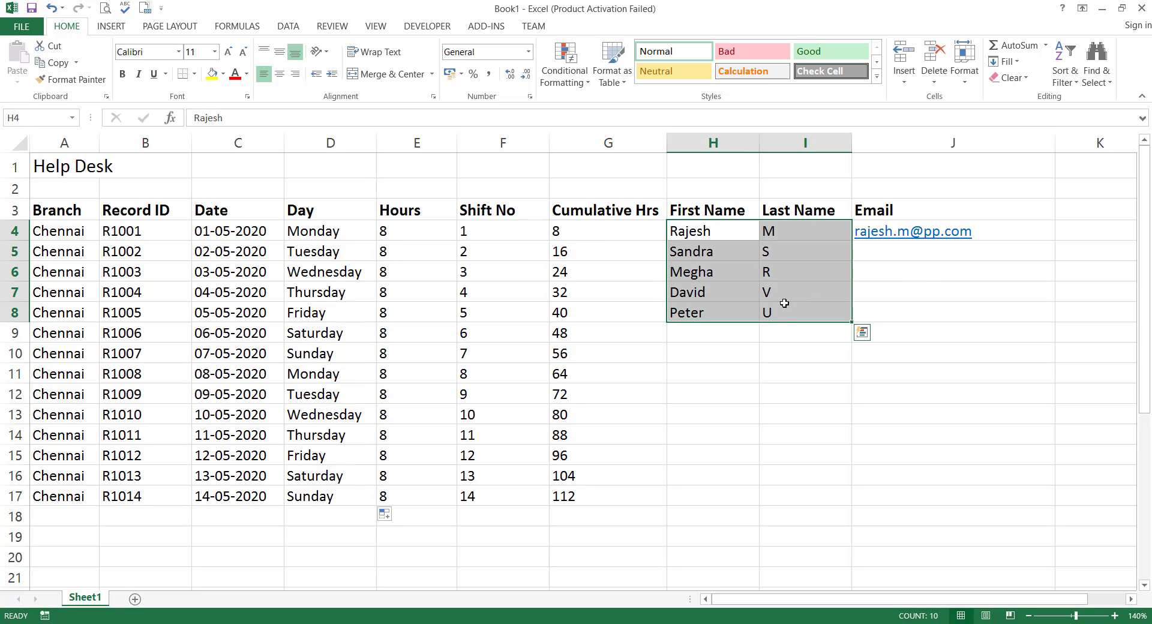
pyautogui.doubleClick(851, 322)
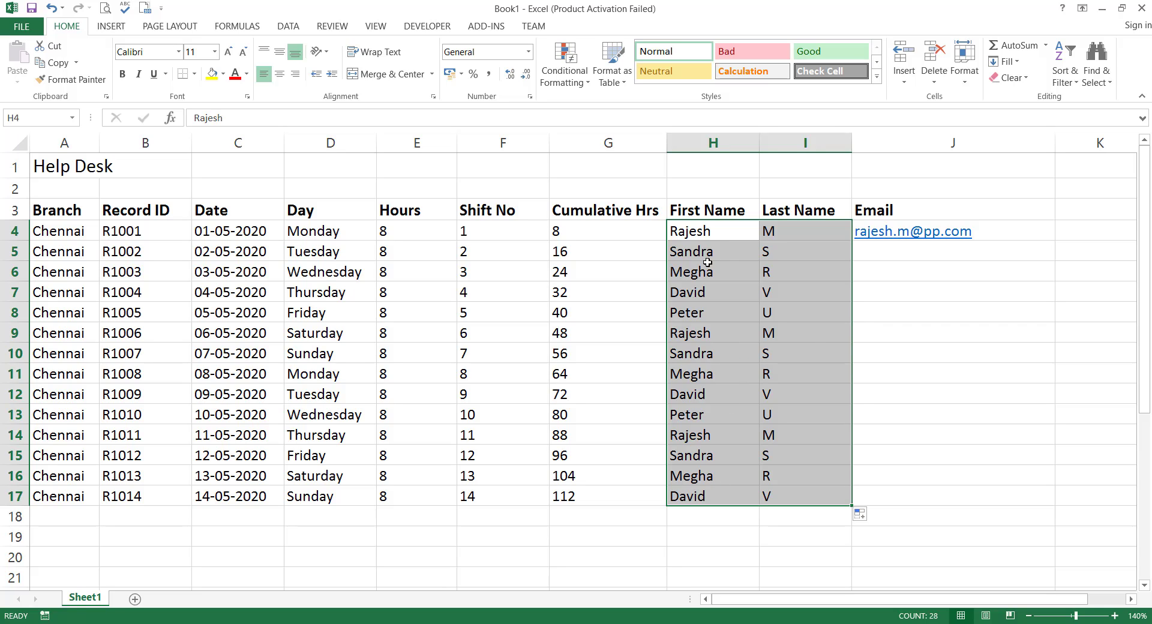
pyautogui.click(741, 480)
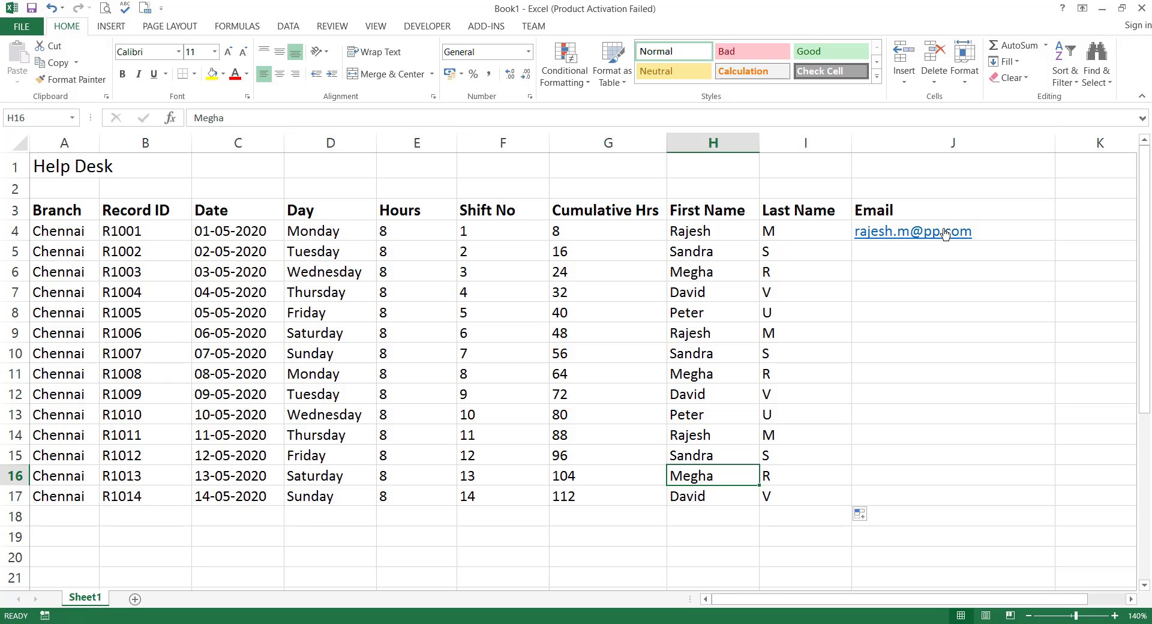
# Fill the Email column from J4 through row 17 and apply the Flash Fill option to build each address from the names.
pyautogui.click(1033, 239)
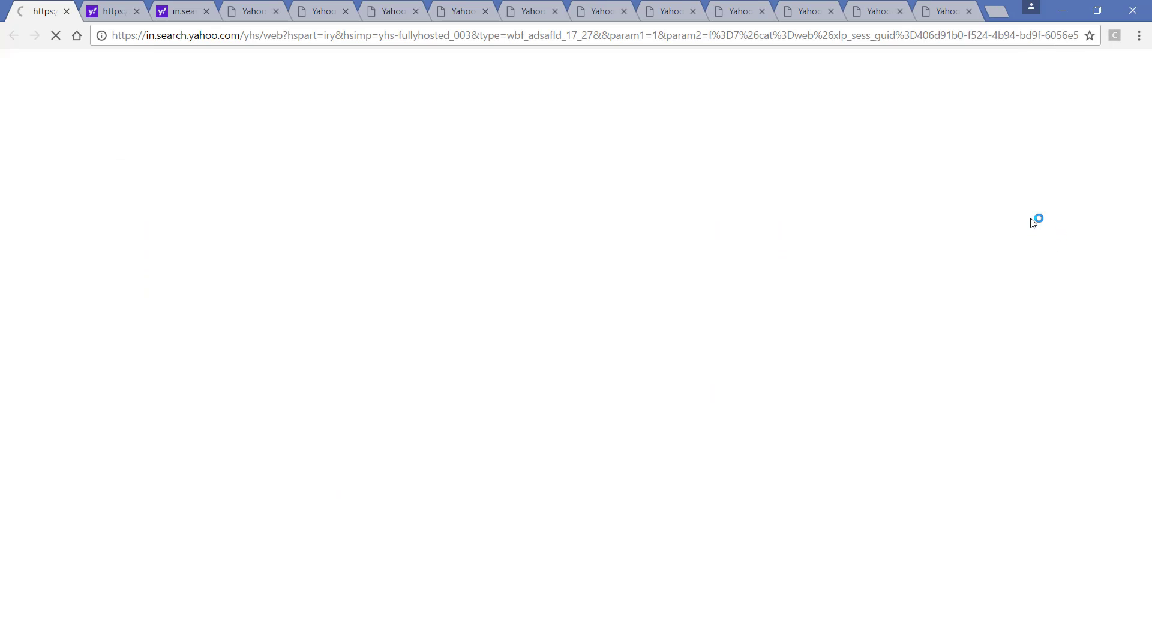
pyautogui.click(1128, 17)
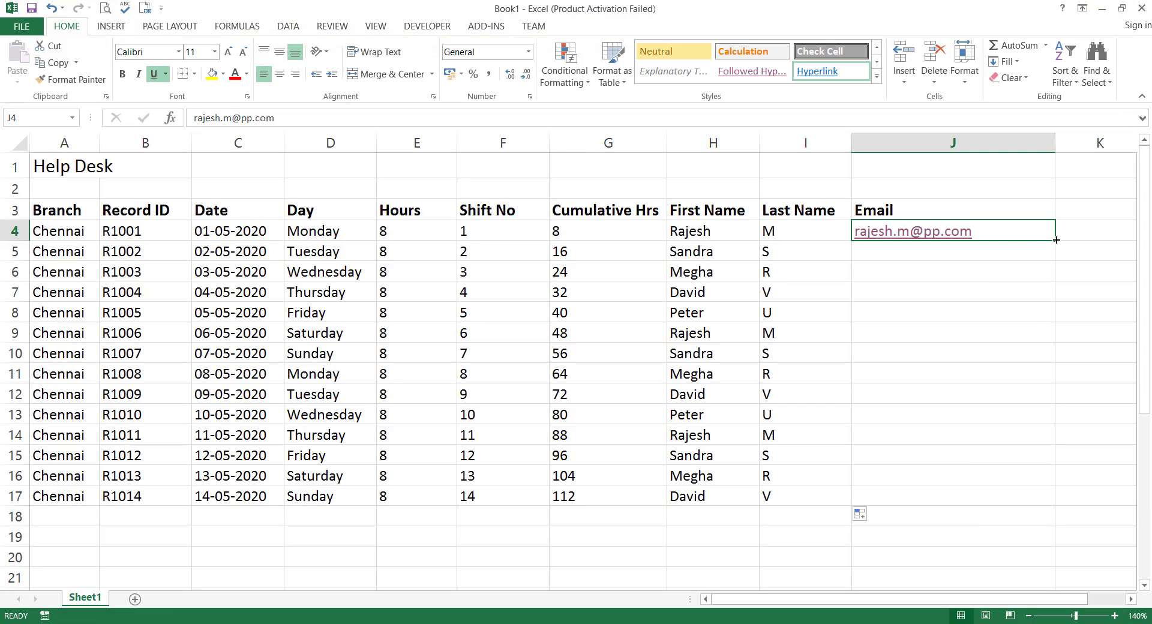
pyautogui.doubleClick(1057, 240)
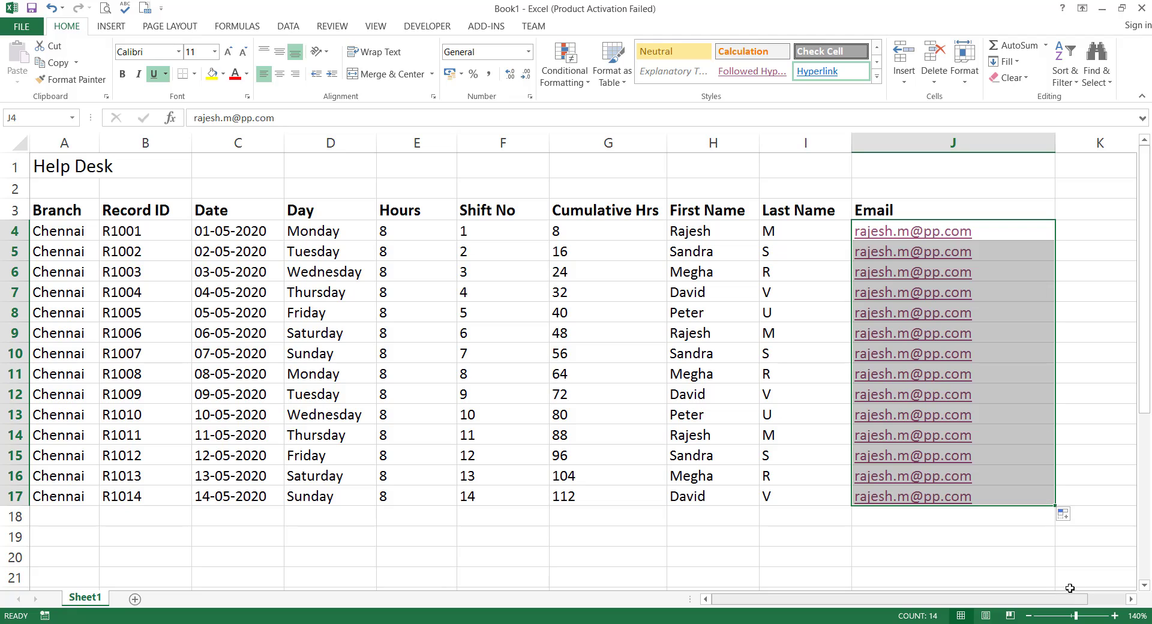
pyautogui.click(1066, 515)
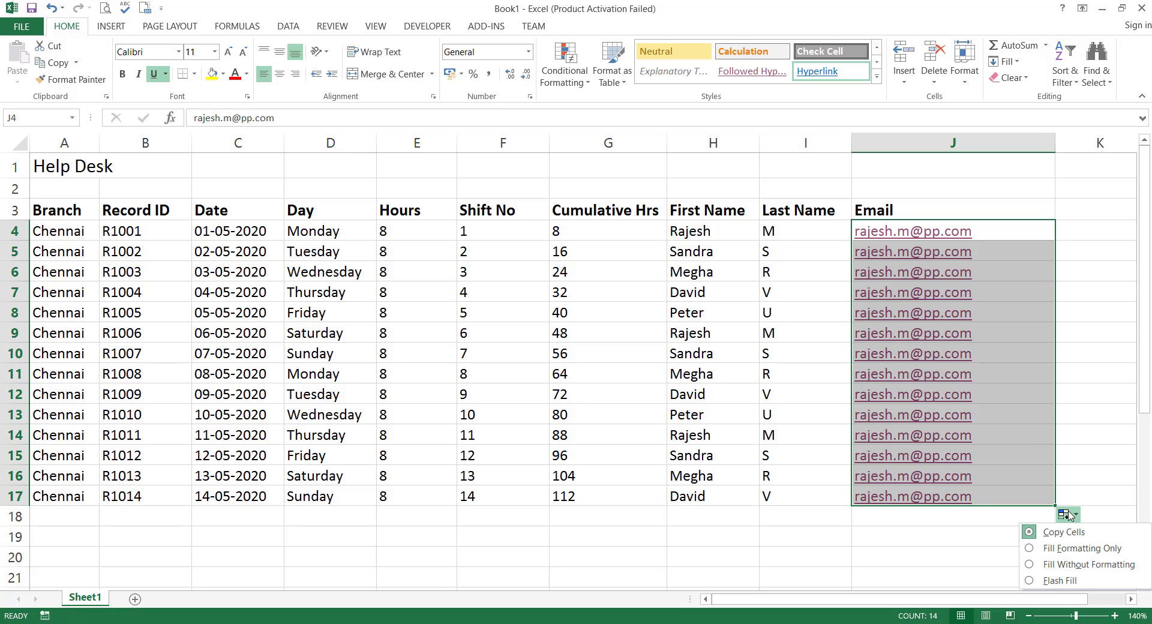
pyautogui.click(1062, 580)
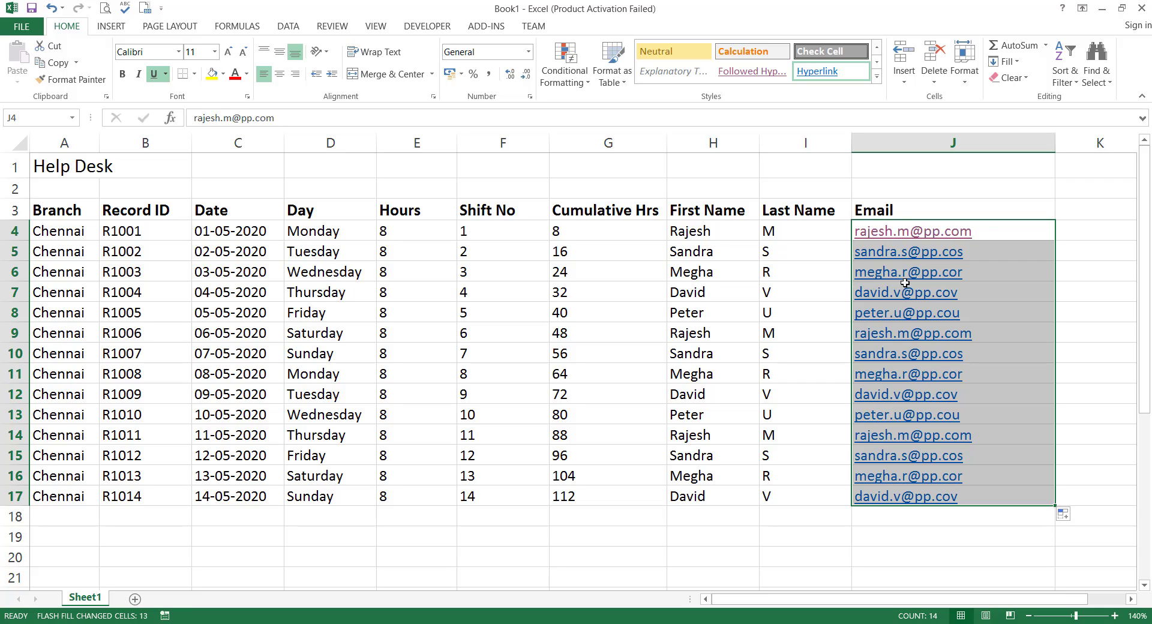
# Change the domain ending of the email address in J4 to .in and update the Email column through row 17 with Flash Fill.
pyautogui.click(984, 231)
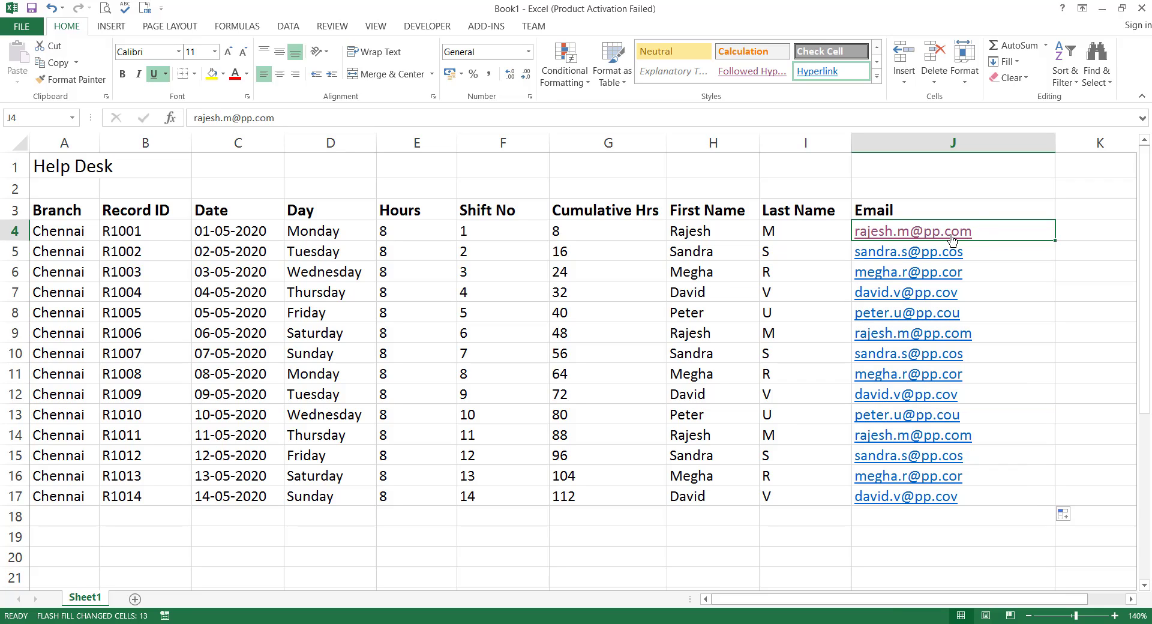
pyautogui.doubleClick(978, 230)
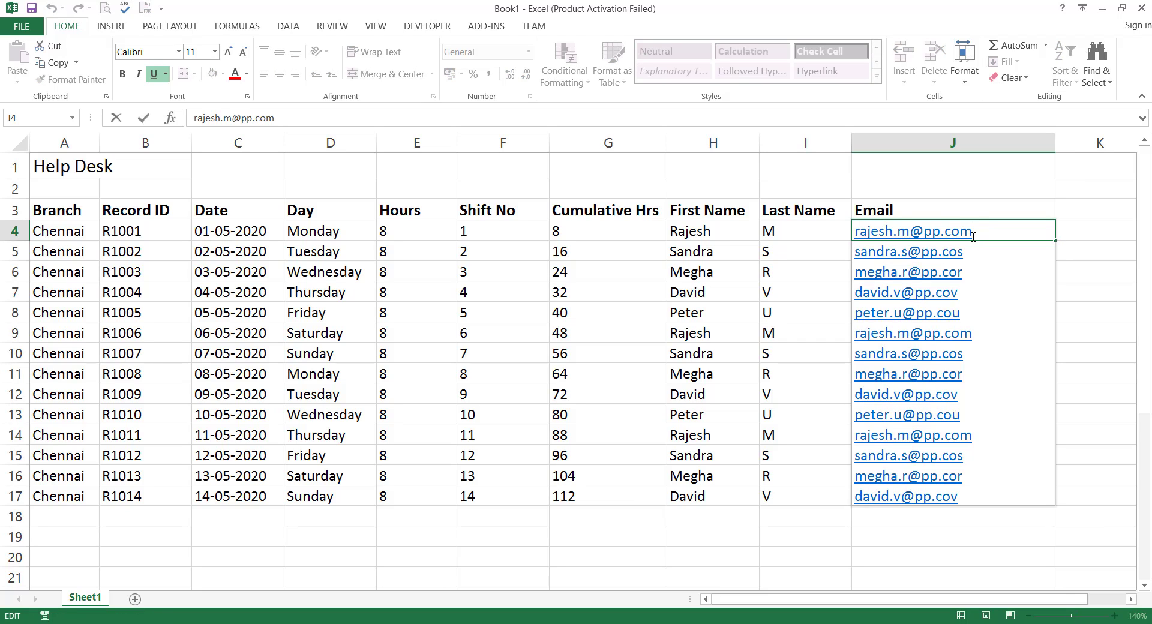
pyautogui.press('BackSpace')
pyautogui.press('BackSpace')
pyautogui.press('BackSpace')
pyautogui.write('im')
pyautogui.press('BackSpace')
pyautogui.write('n')
pyautogui.hotkey('ctrl', 'Return')
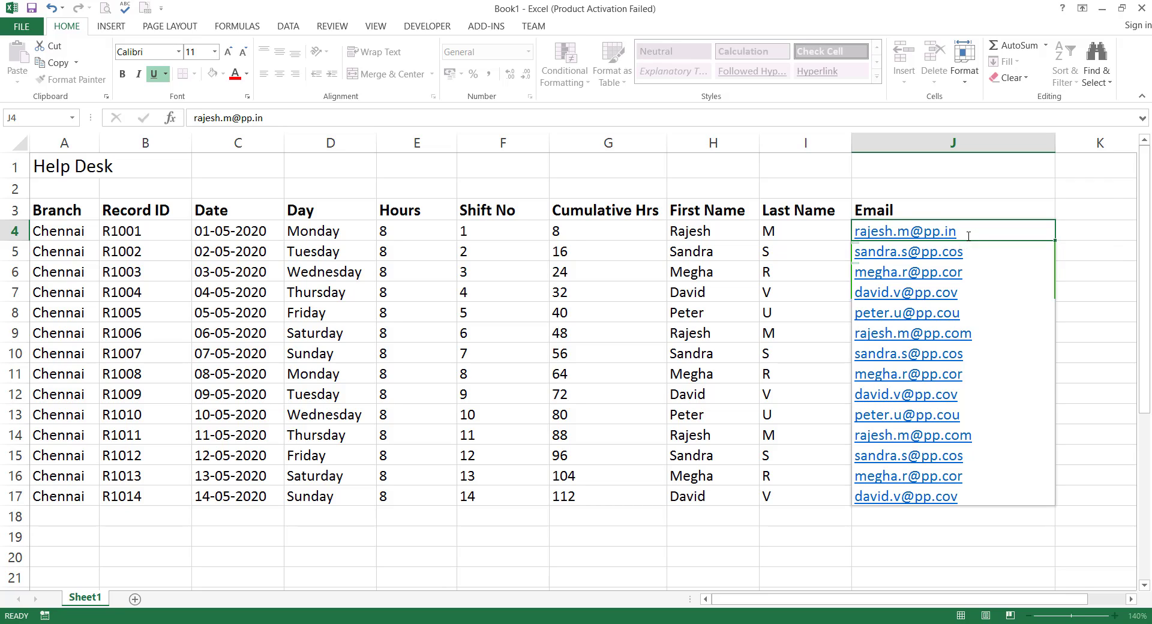
pyautogui.hotkey('ctrl', 'e')
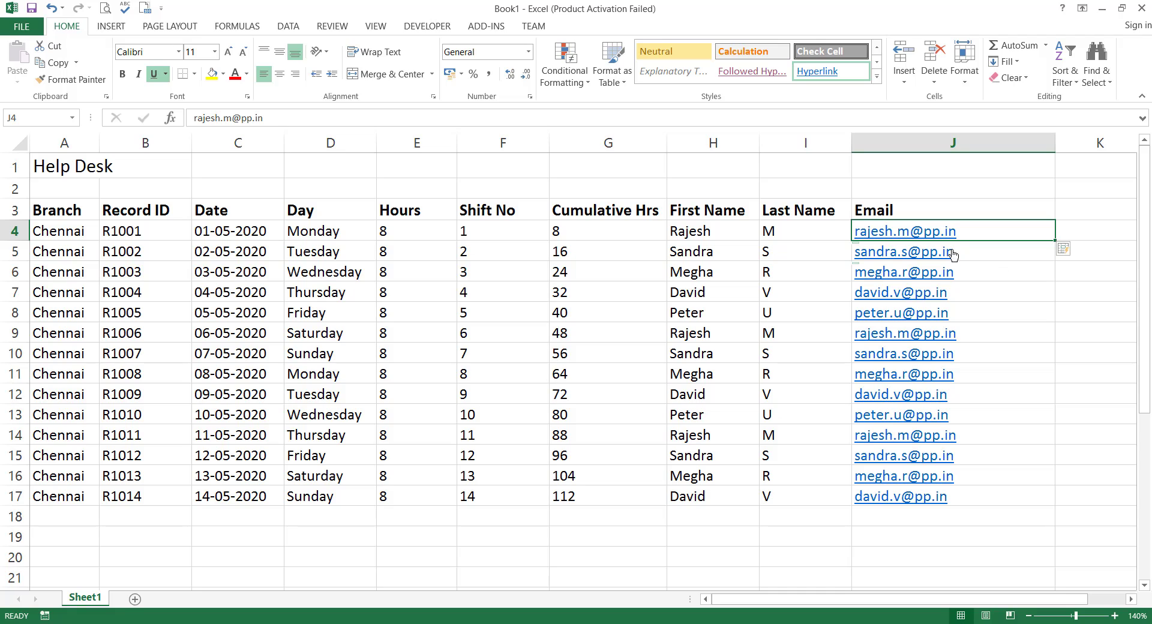